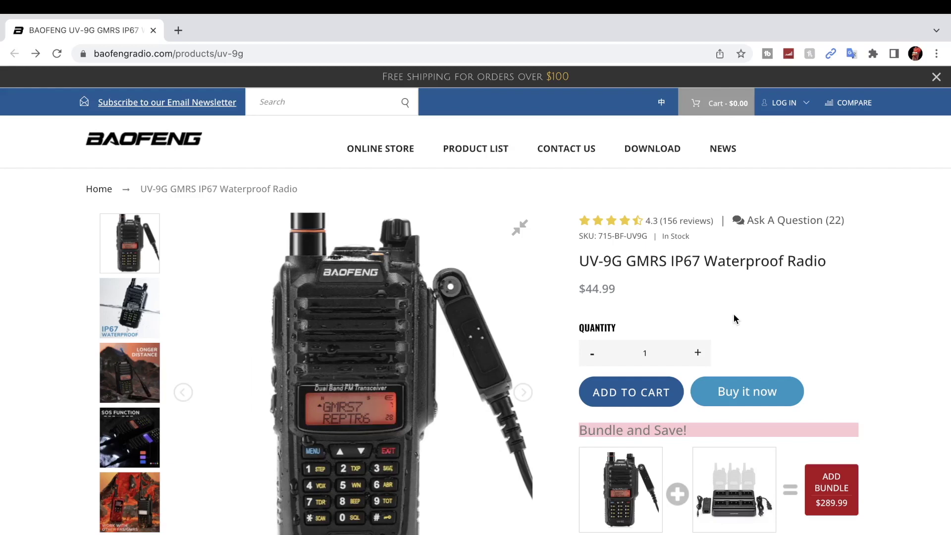
# Scroll through the UV-9G GMRS product page to review its details and specifications
pyautogui.scroll(-5, 734, 314)
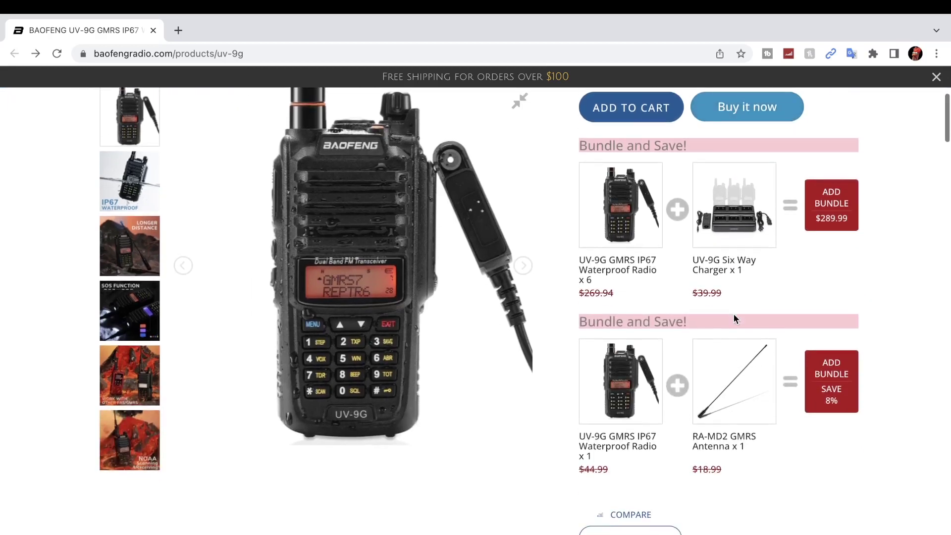
pyautogui.scroll(-15, 734, 317)
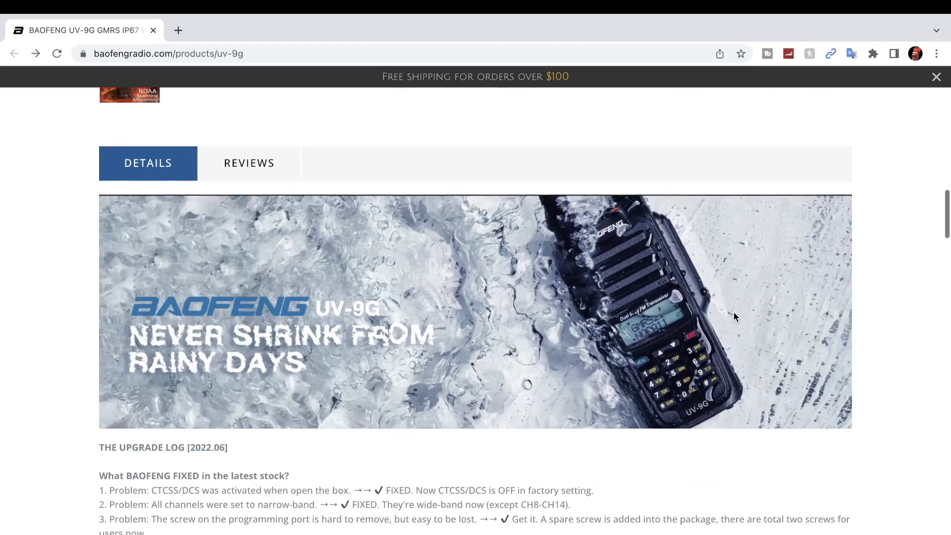
pyautogui.scroll(-20, 735, 316)
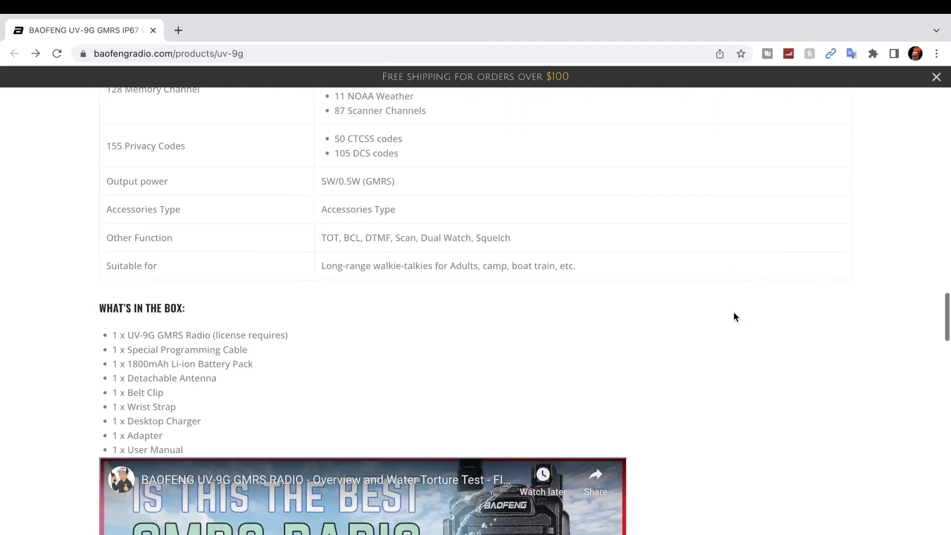
pyautogui.scroll(3, 735, 317)
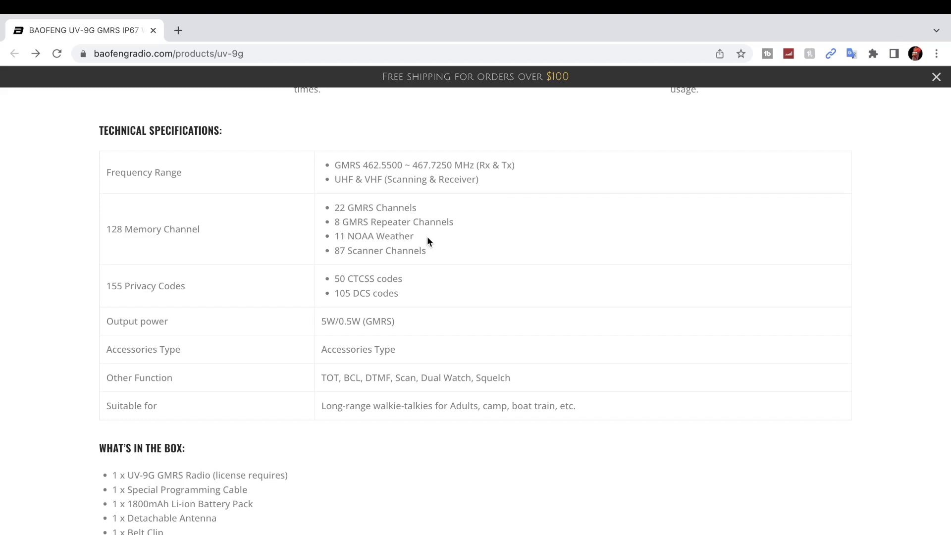
pyautogui.scroll(-3, 428, 242)
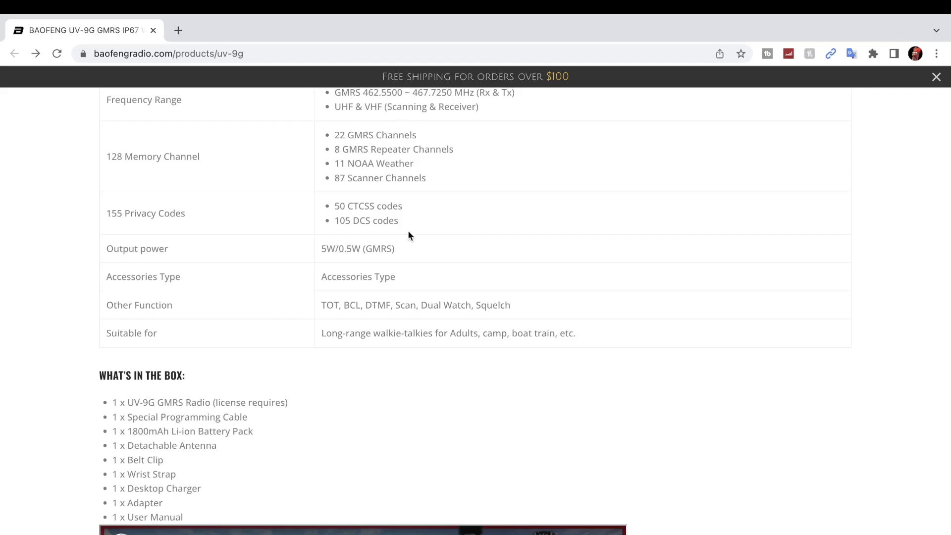
pyautogui.scroll(-1, 461, 228)
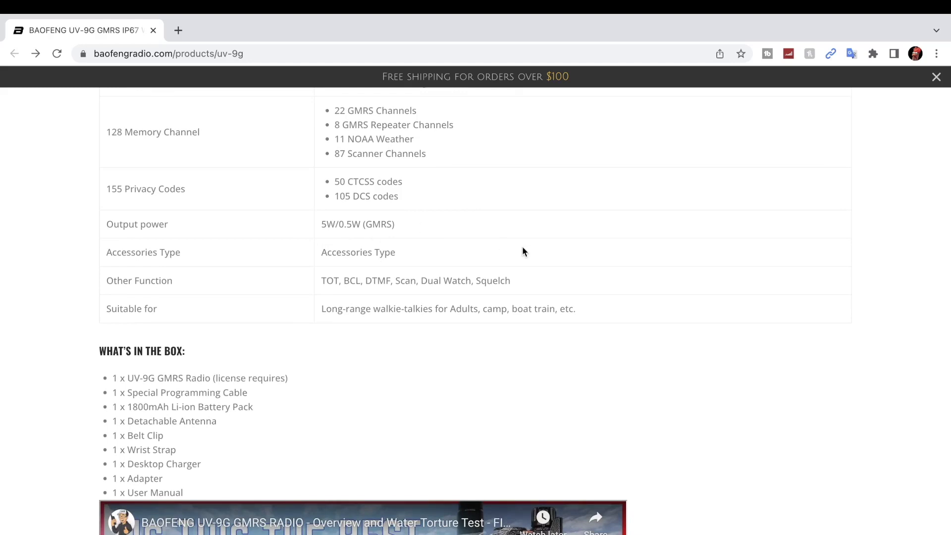
pyautogui.scroll(-5, 612, 272)
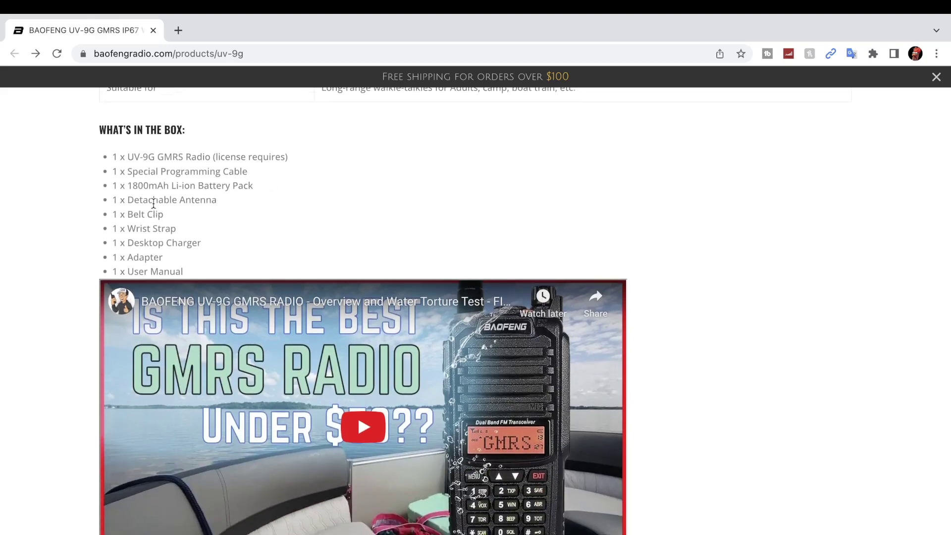
pyautogui.scroll(-1, 154, 205)
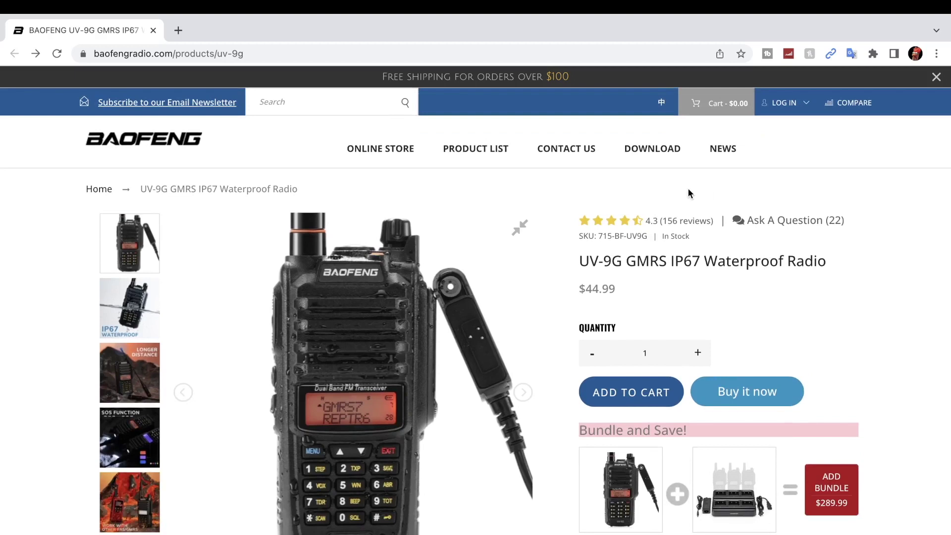
# From the Download page's UV series, download the UV-9G Programming Software V2.5
pyautogui.click(651, 150)
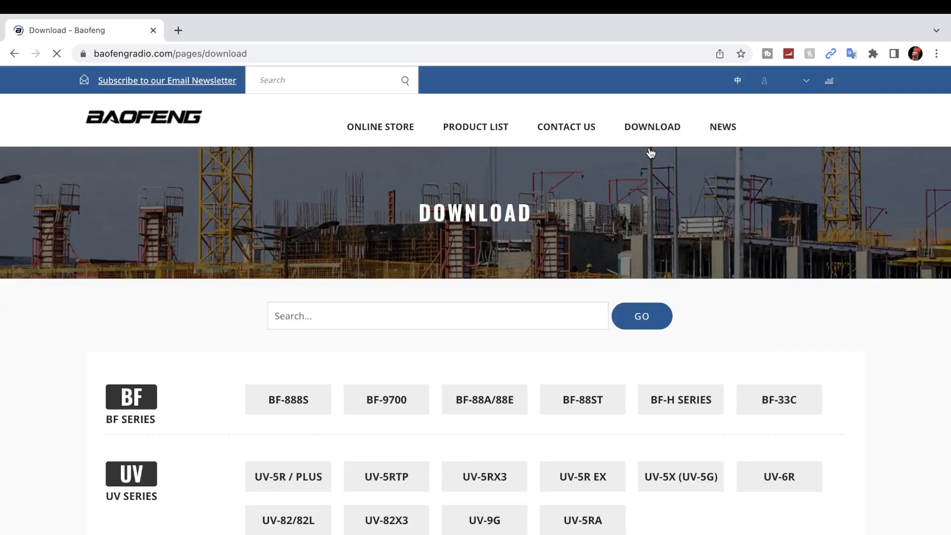
pyautogui.scroll(-1, 545, 247)
pyautogui.scroll(-2, 534, 255)
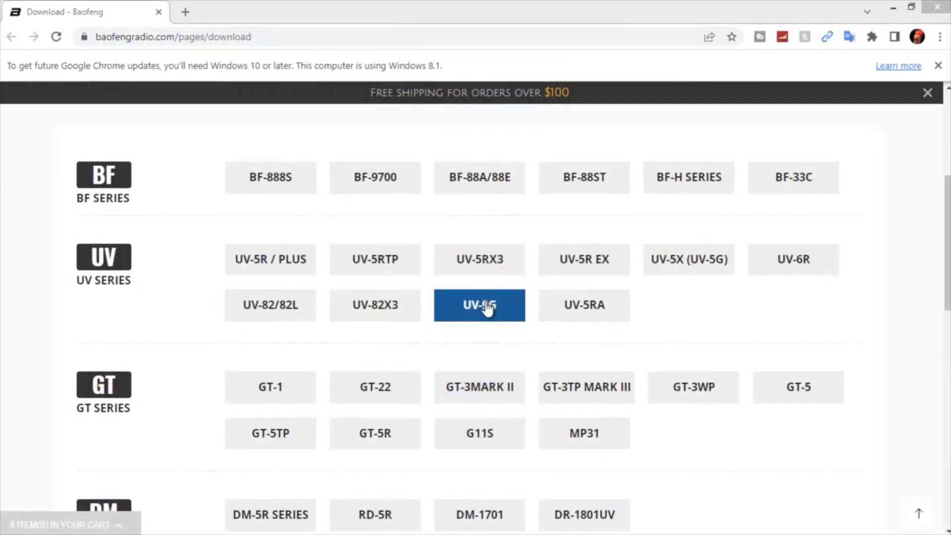
pyautogui.click(488, 310)
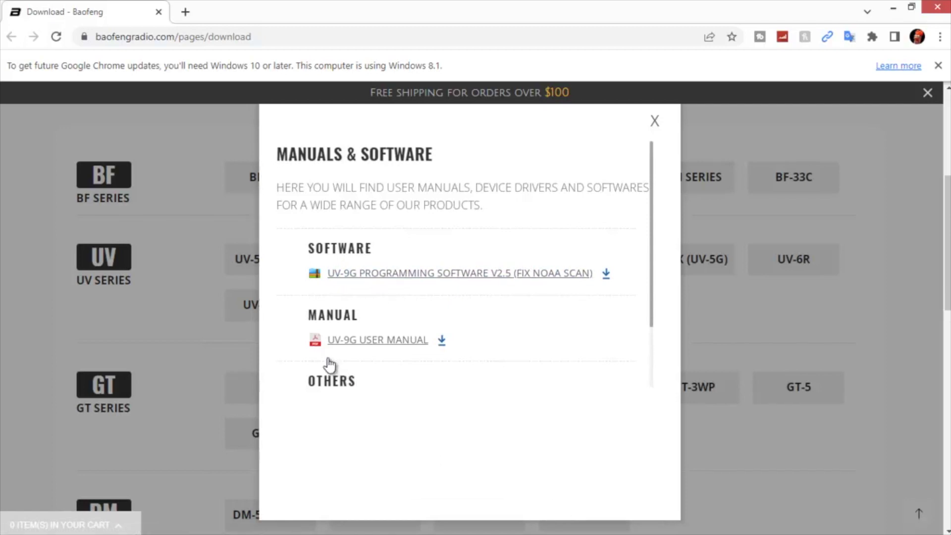
pyautogui.click(547, 279)
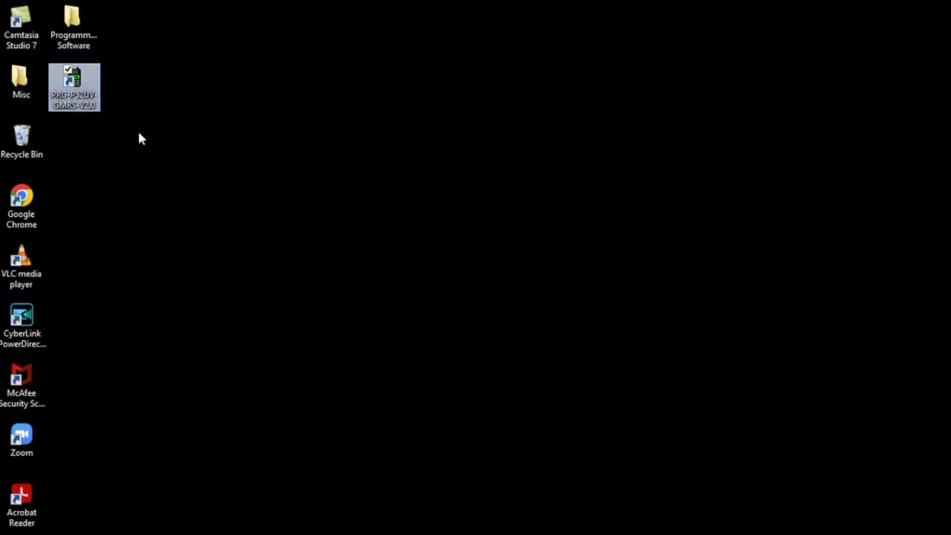
# Launch PRG-P52UV-GMRS and set its communication port to COM5
pyautogui.doubleClick(87, 88)
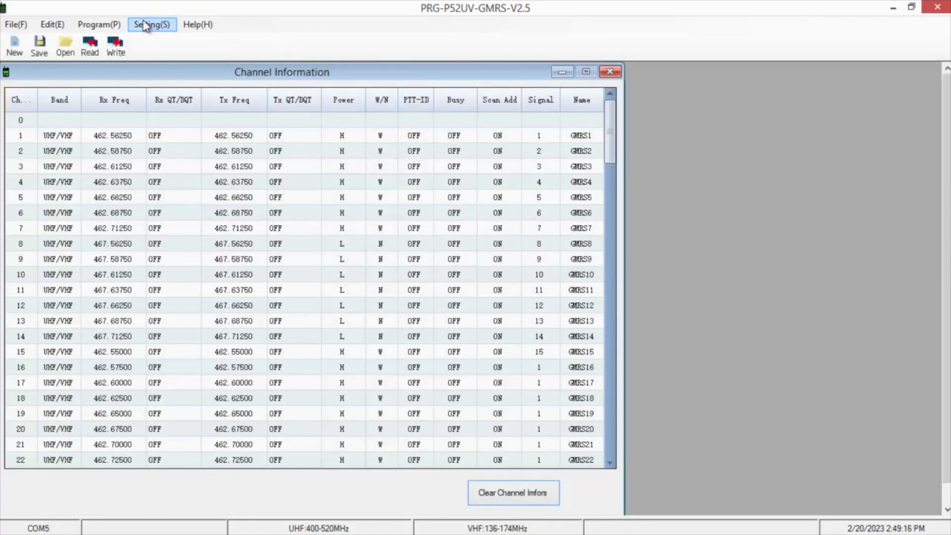
pyautogui.click(144, 26)
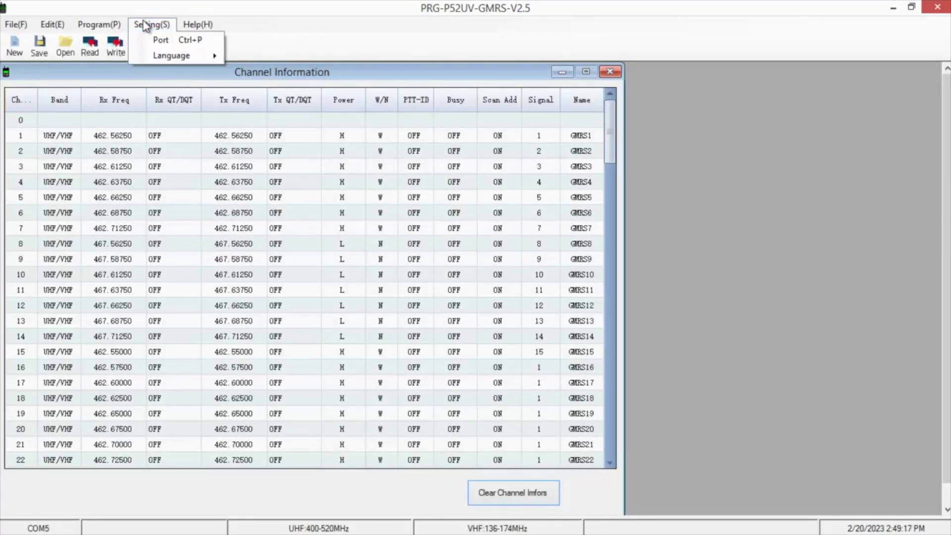
pyautogui.click(163, 40)
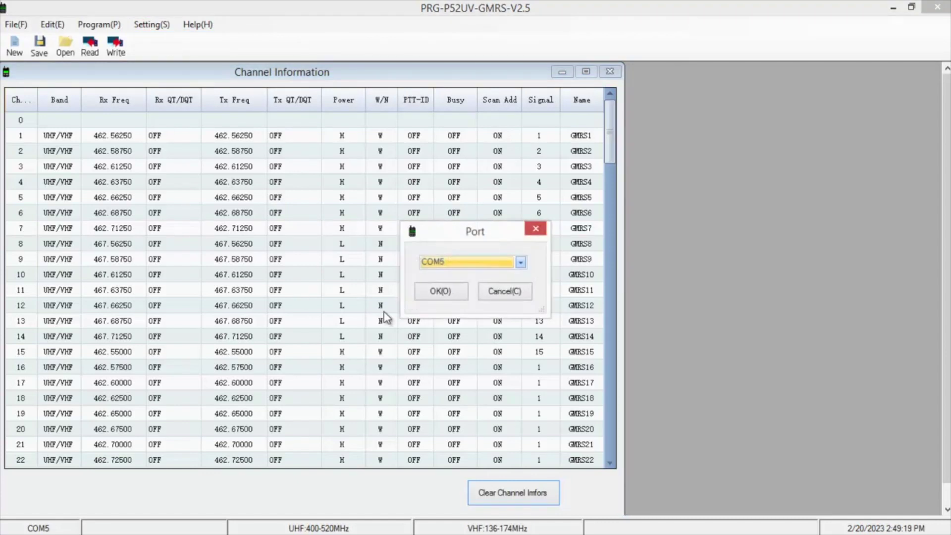
pyautogui.click(521, 263)
pyautogui.click(523, 263)
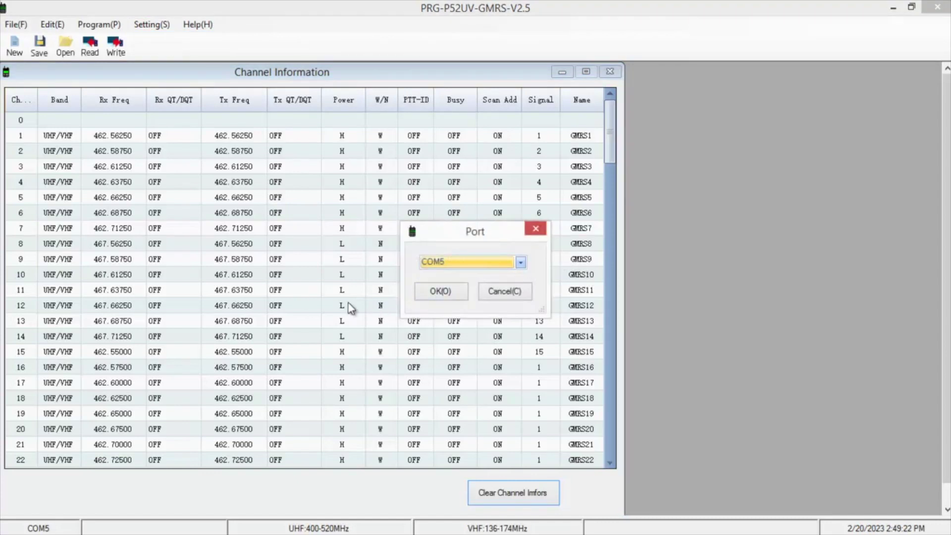
pyautogui.click(439, 295)
# Read the channel data from the radio into the programmer
pyautogui.click(111, 25)
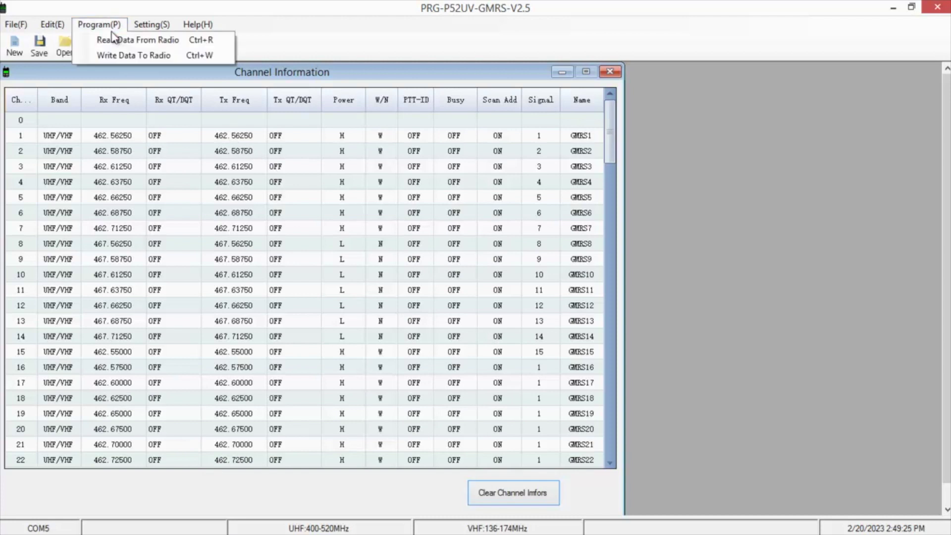
pyautogui.click(128, 41)
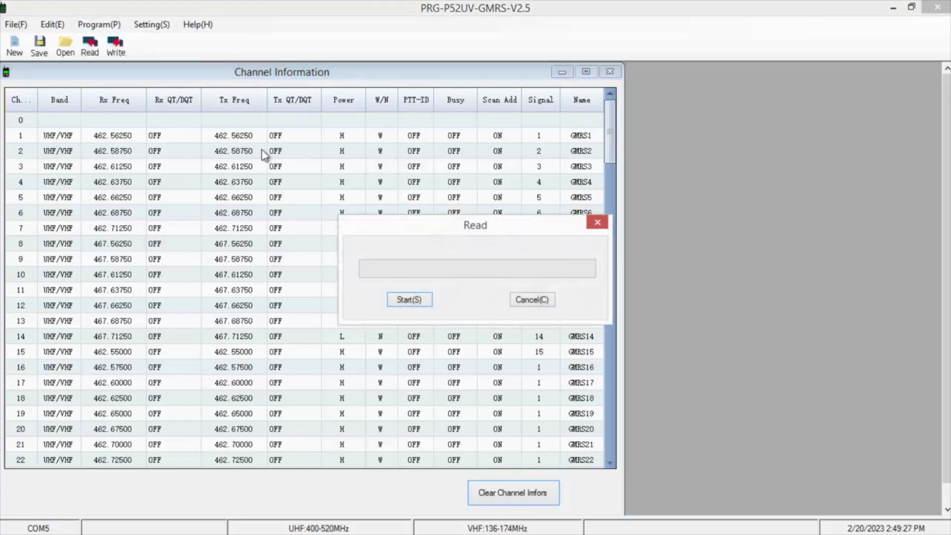
pyautogui.click(409, 300)
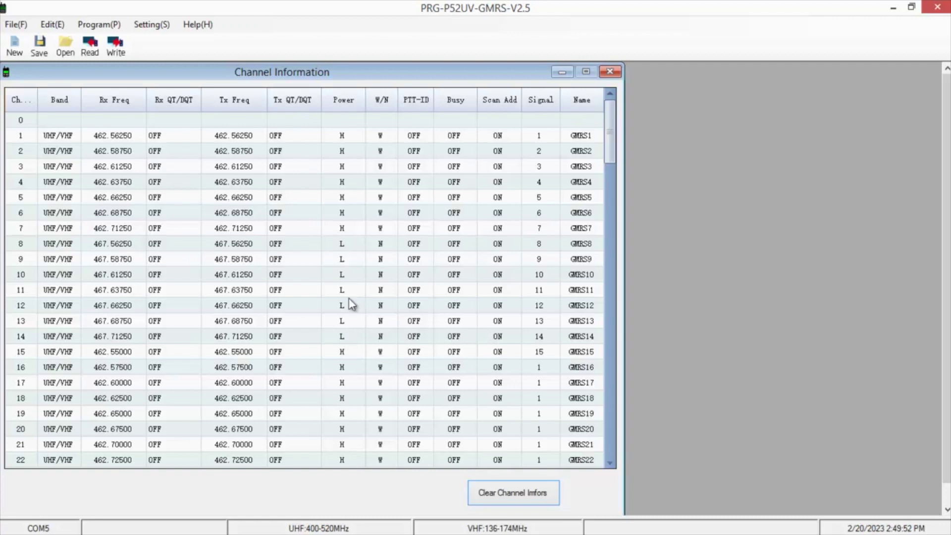
pyautogui.scroll(-20, 354, 347)
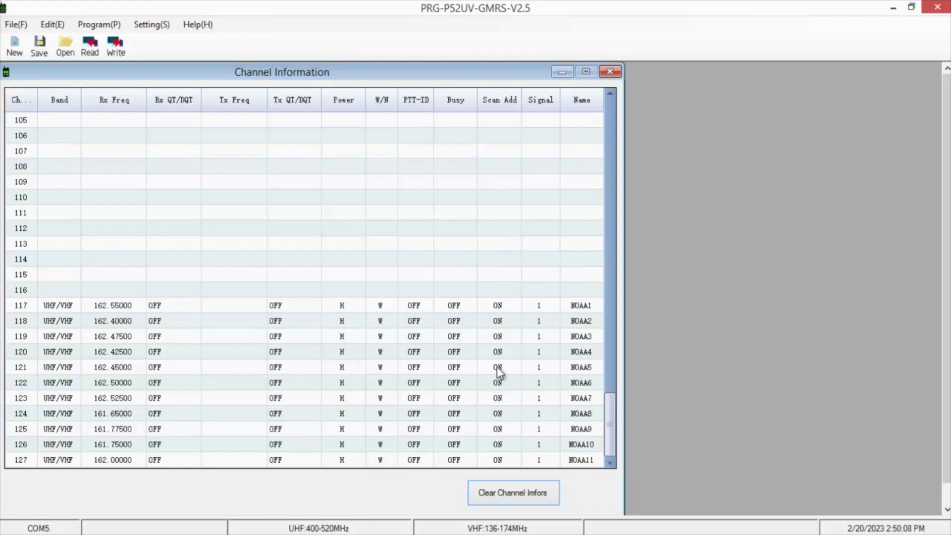
pyautogui.click(506, 305)
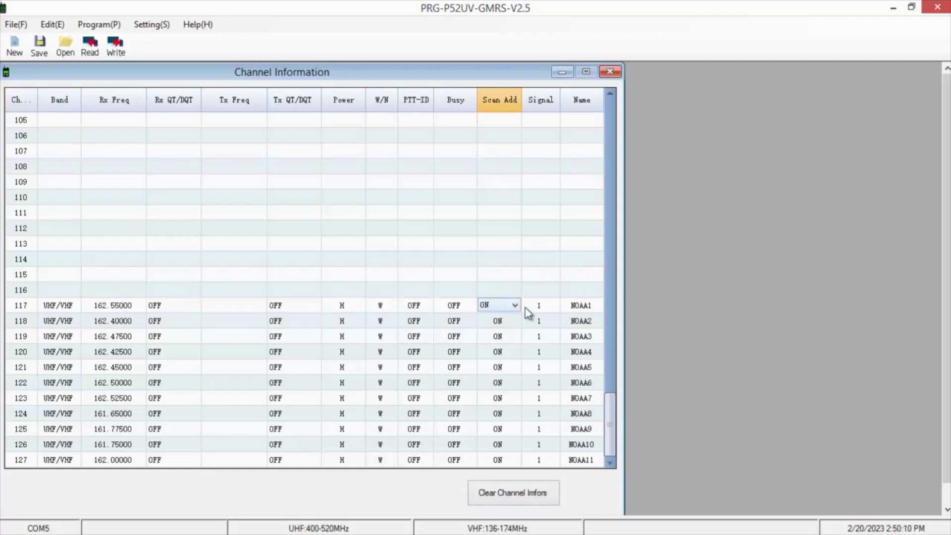
pyautogui.click(519, 308)
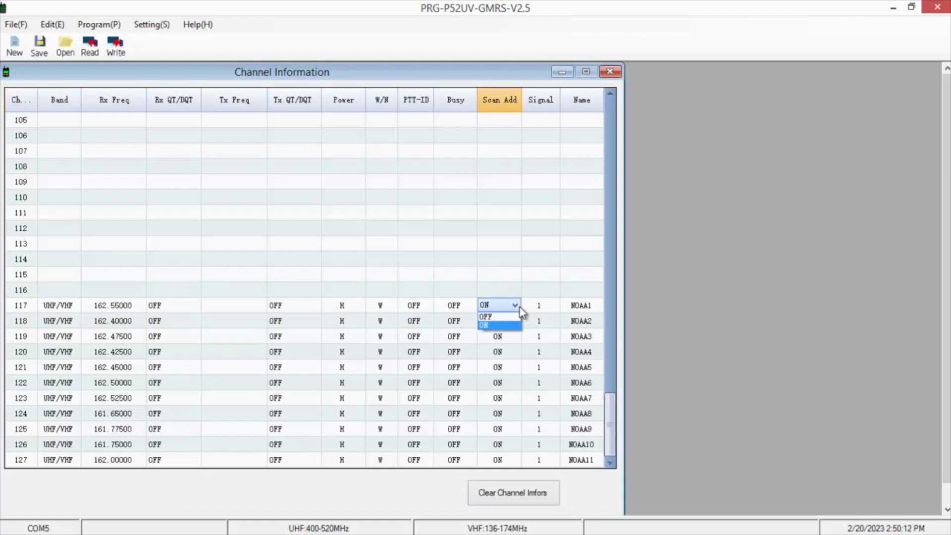
pyautogui.click(510, 270)
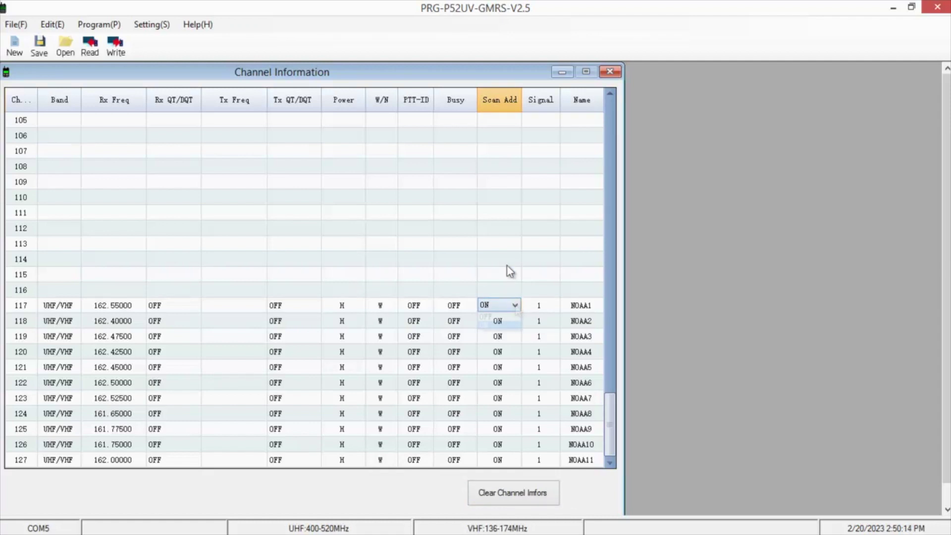
pyautogui.click(510, 306)
pyautogui.click(510, 305)
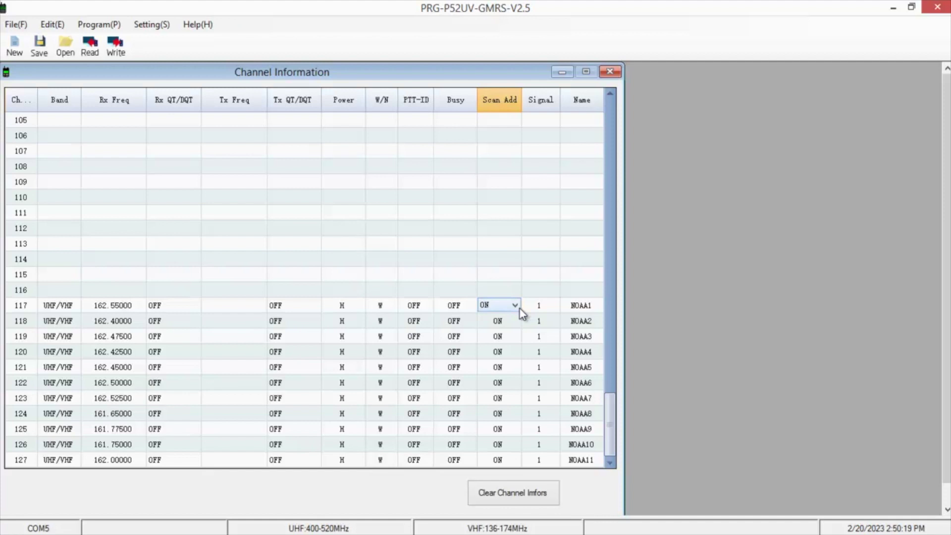
pyautogui.click(519, 310)
pyautogui.click(510, 314)
pyautogui.click(509, 324)
pyautogui.click(511, 322)
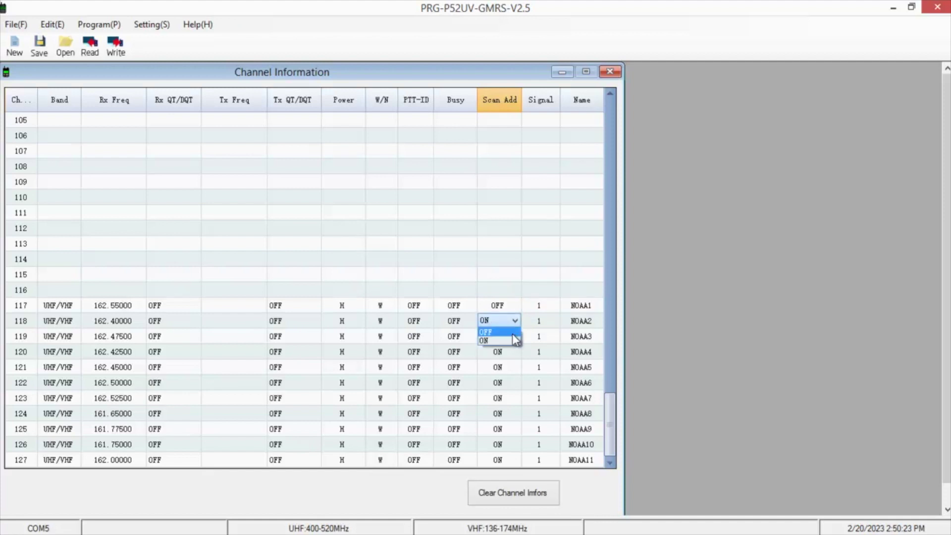
pyautogui.click(513, 332)
pyautogui.click(513, 337)
pyautogui.click(515, 337)
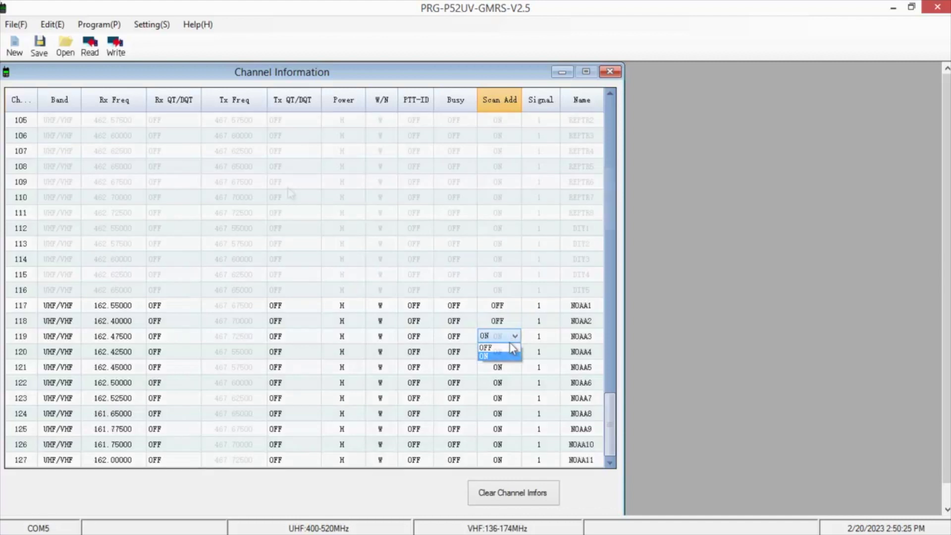
pyautogui.click(513, 351)
pyautogui.scroll(-2, 290, 193)
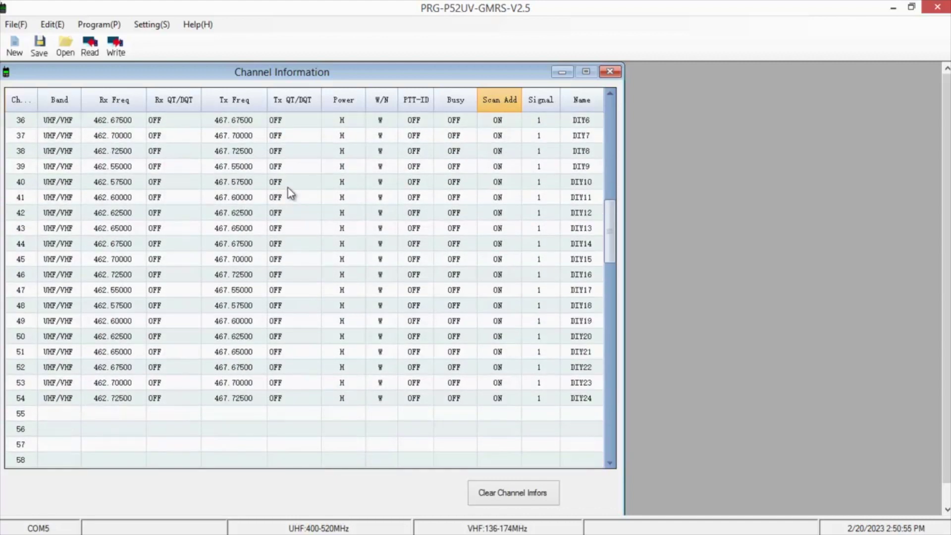
pyautogui.scroll(3, 266, 198)
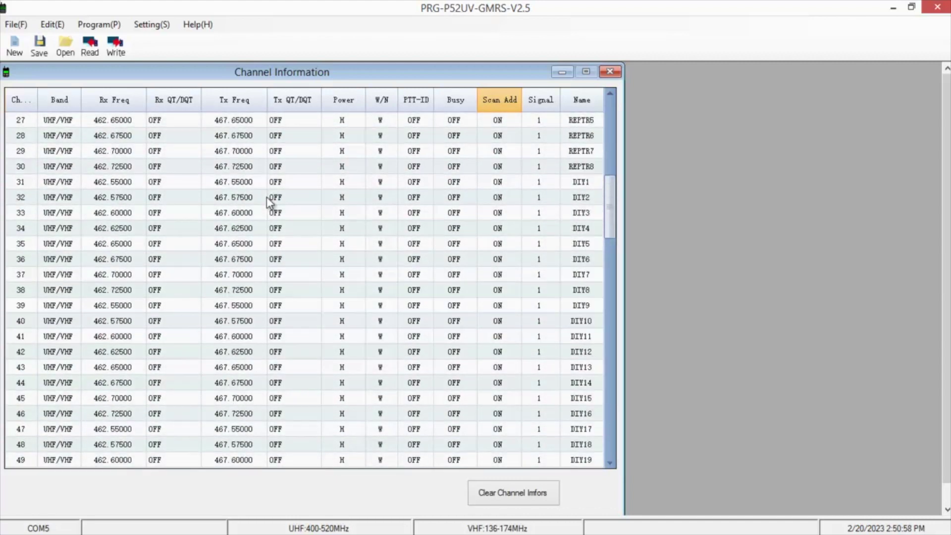
pyautogui.scroll(1, 267, 197)
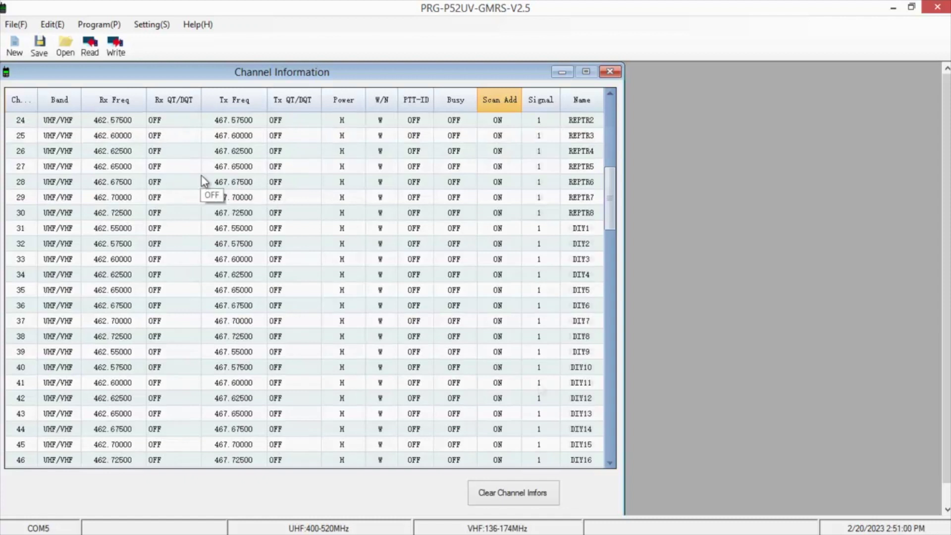
pyautogui.scroll(4, 542, 393)
# Set channel 30's Tx QT/DQT transmit tone to 146.2
pyautogui.click(545, 399)
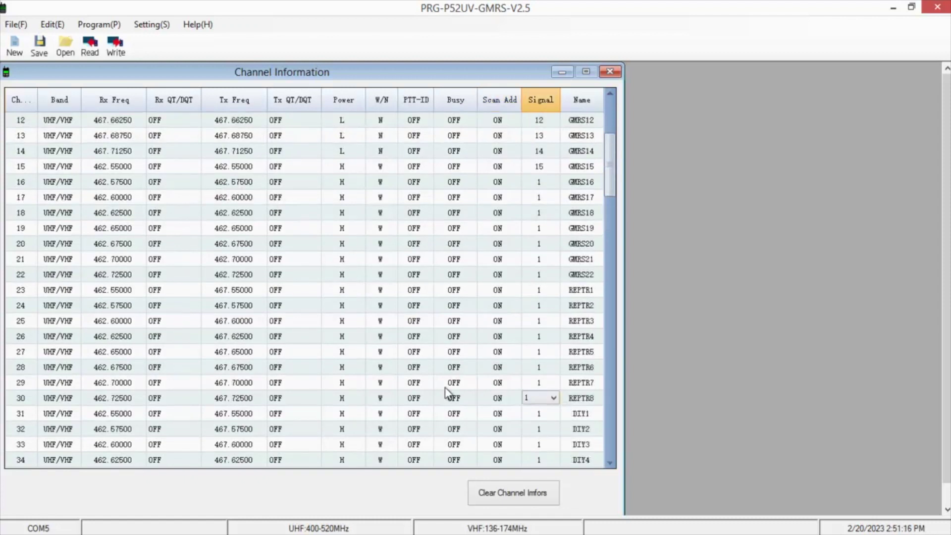
pyautogui.click(307, 399)
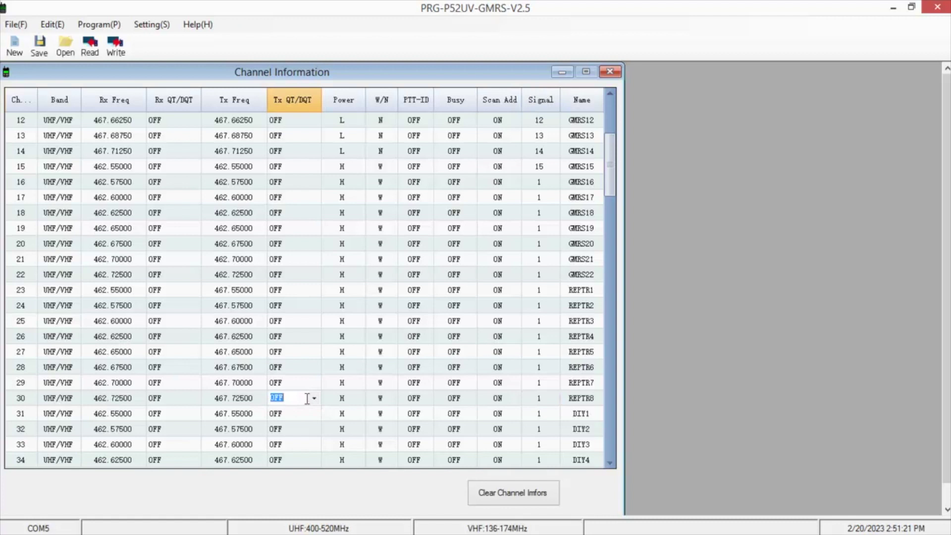
pyautogui.click(313, 399)
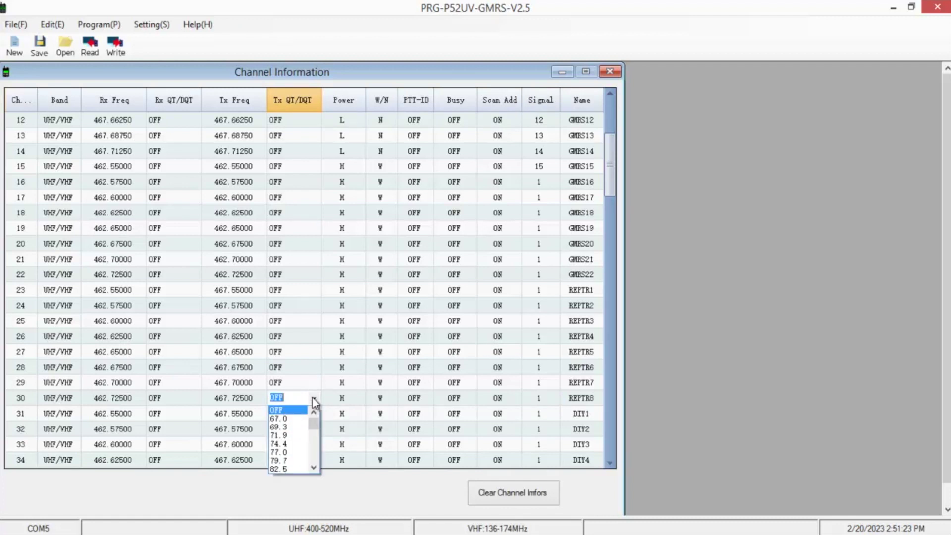
pyautogui.moveTo(310, 424); pyautogui.dragTo(315, 424)
pyautogui.scroll(-4, 314, 469)
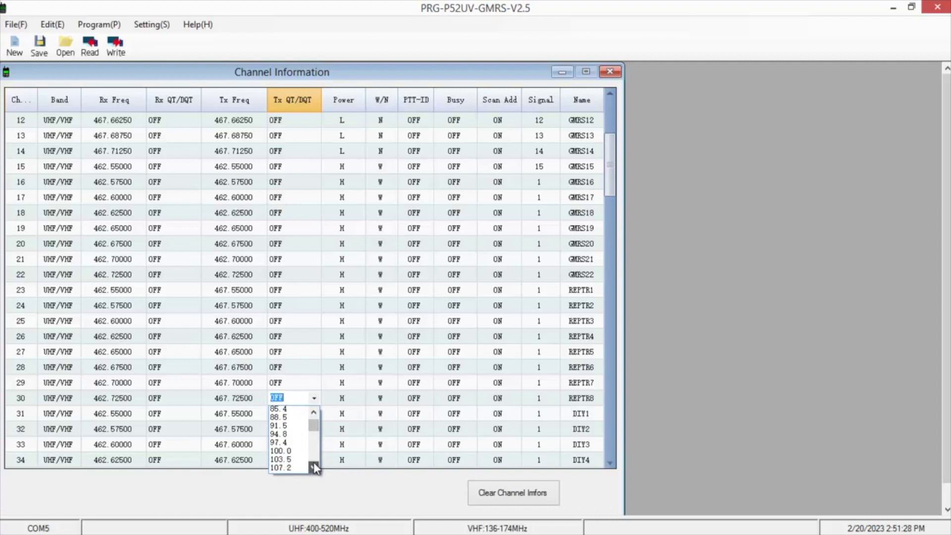
pyautogui.scroll(-2, 314, 468)
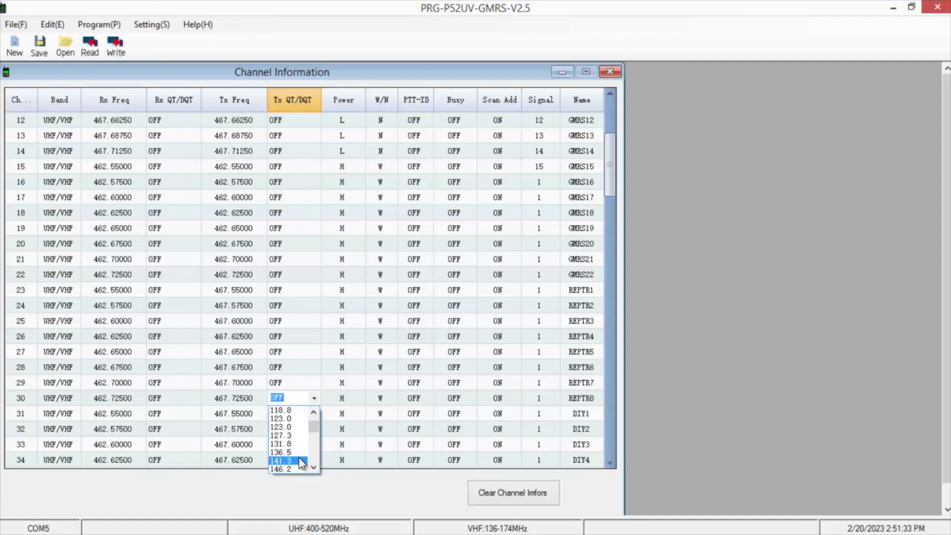
pyautogui.click(301, 469)
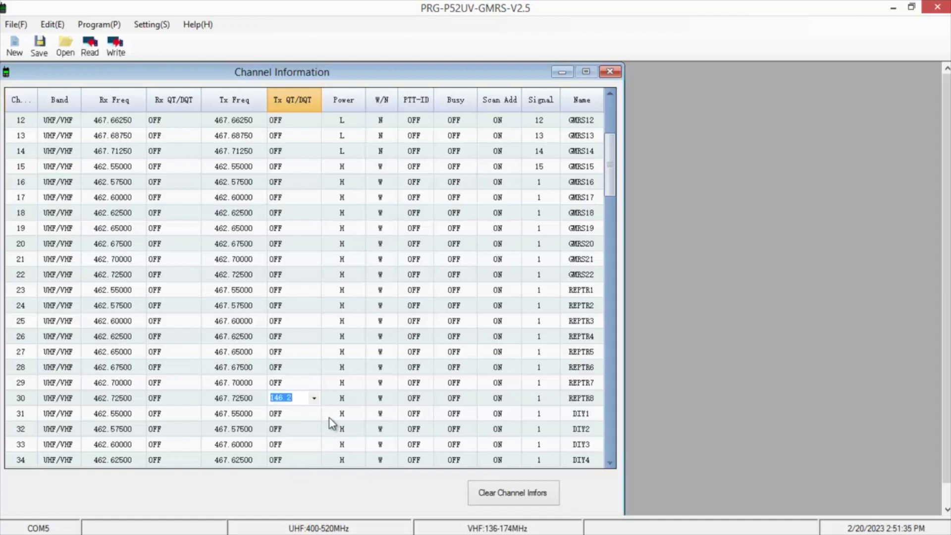
# Rename channel 30 from REPTR8 to SANTIGO
pyautogui.click(588, 403)
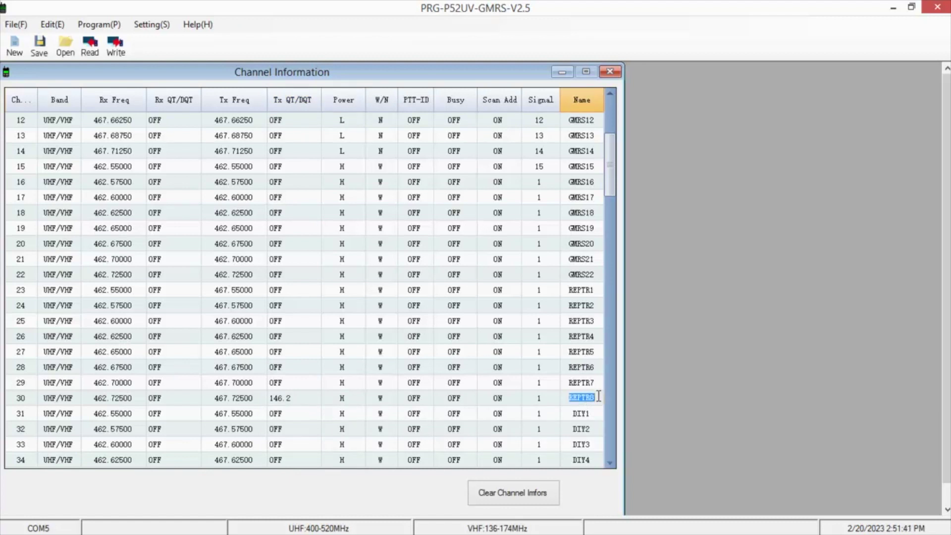
pyautogui.write('SANTIGO')
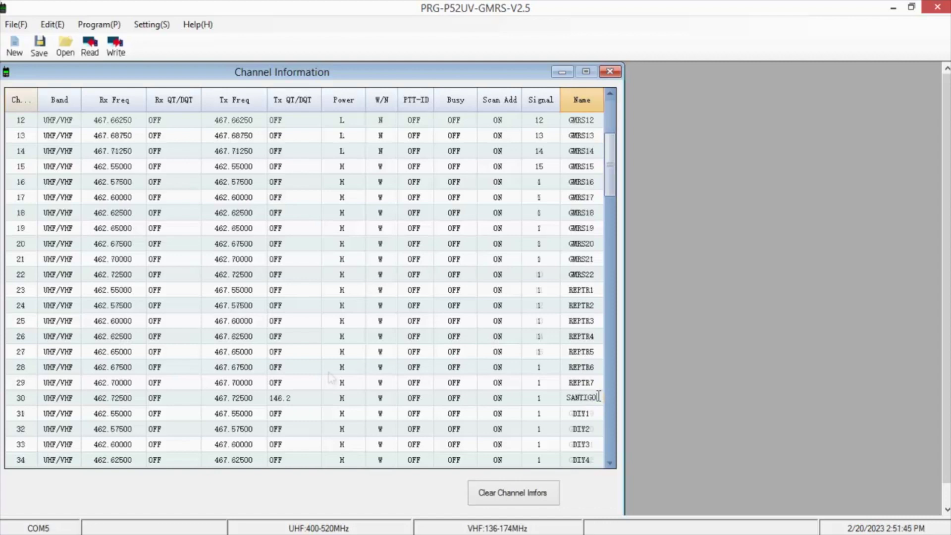
pyautogui.press('Tab')
pyautogui.scroll(-7, 331, 378)
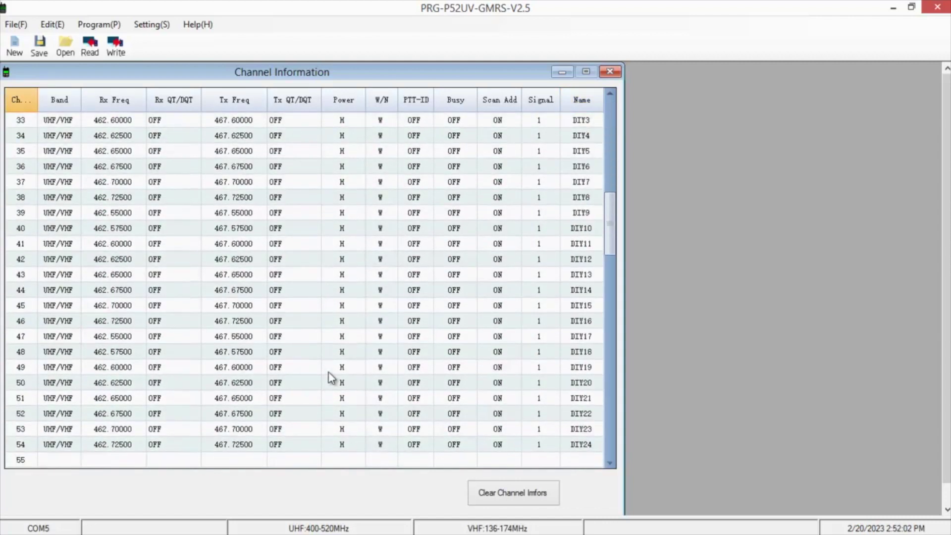
pyautogui.scroll(3, 331, 378)
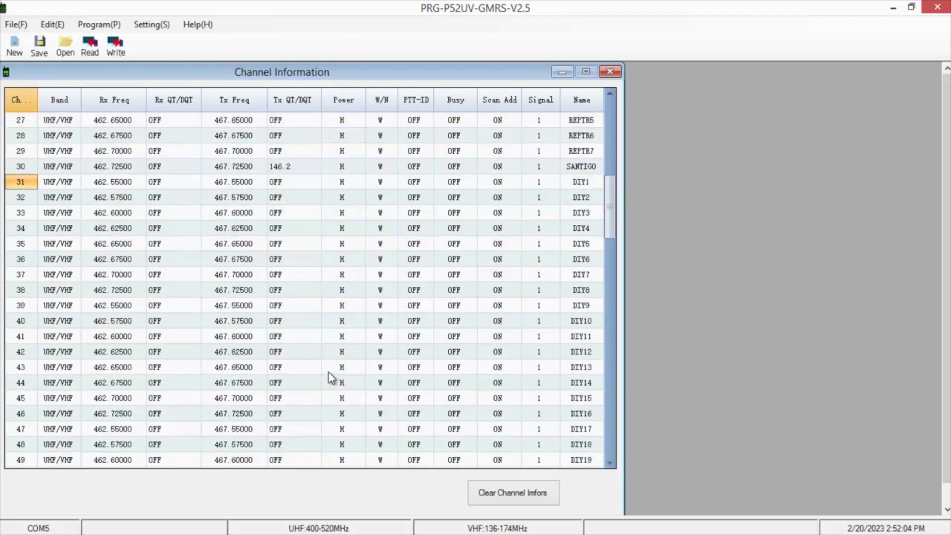
pyautogui.scroll(8, 331, 378)
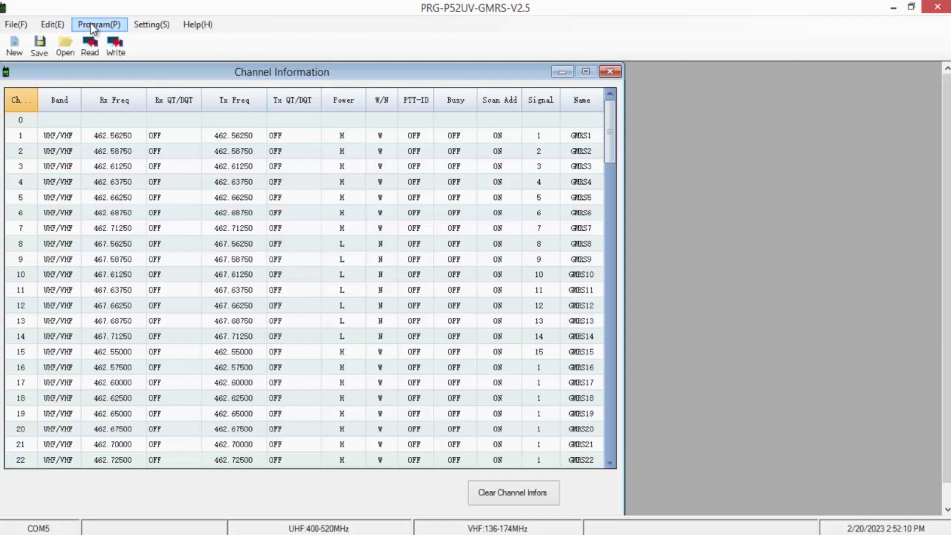
# Write the edited PRG-P52UV-GMRS channel list to the radio with Write Data To Radio
pyautogui.click(112, 28)
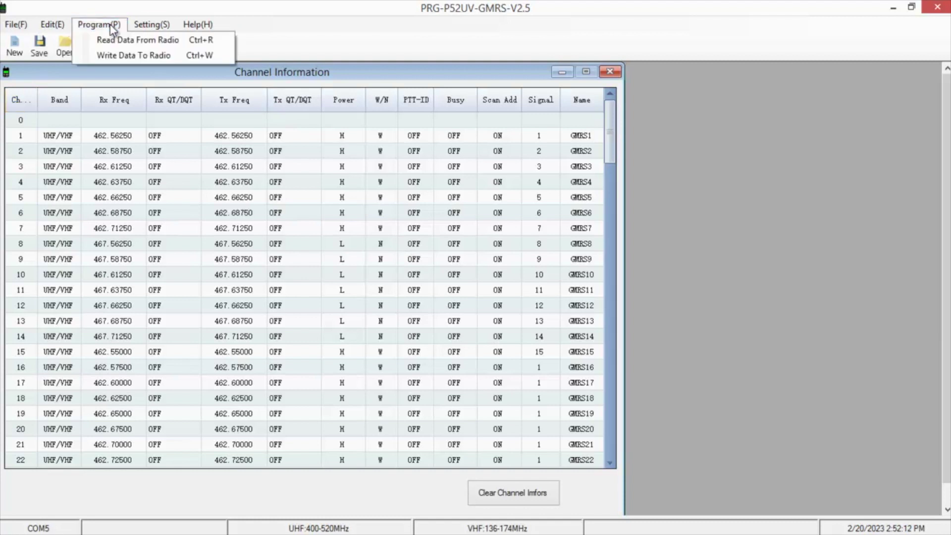
pyautogui.click(128, 55)
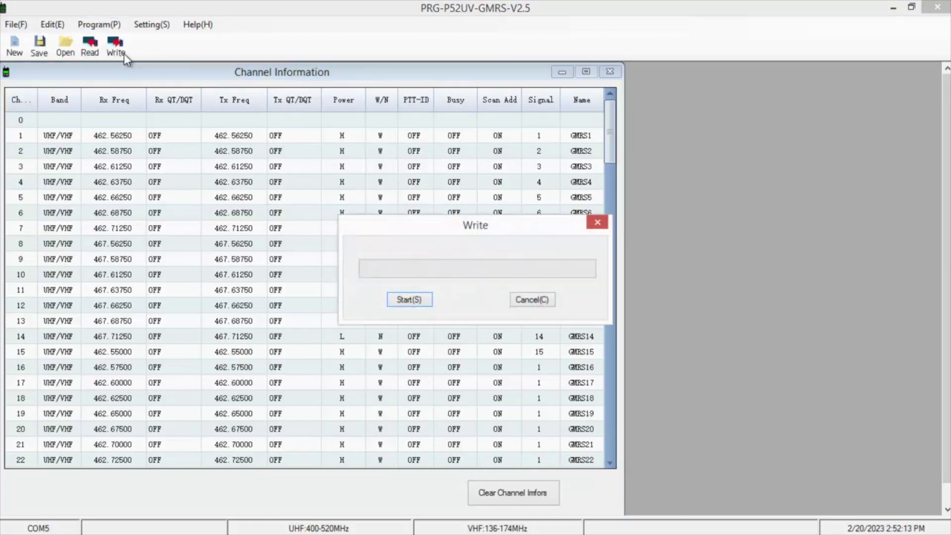
pyautogui.click(426, 303)
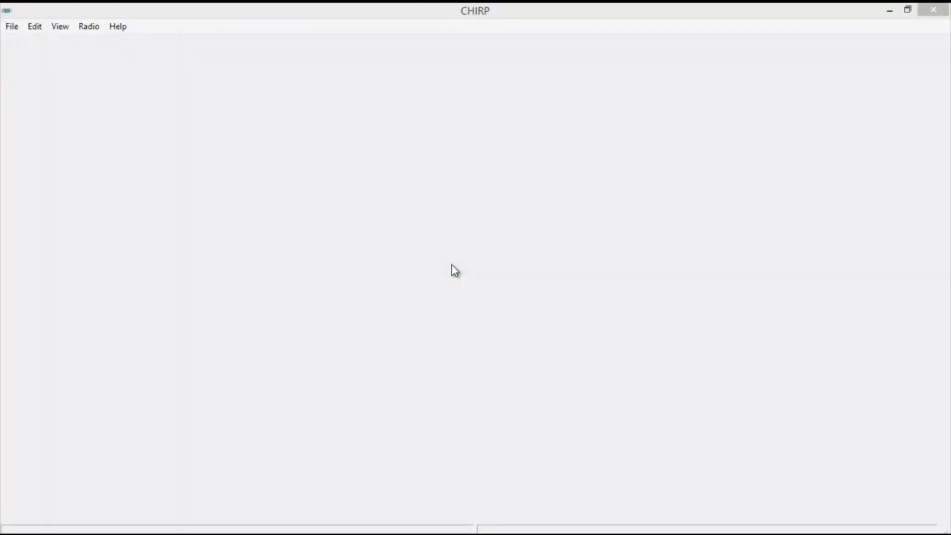
# Download the radio's memories into CHIRP as a Baofeng UV-9G on COM5, accepting the experimental driver
pyautogui.click(90, 28)
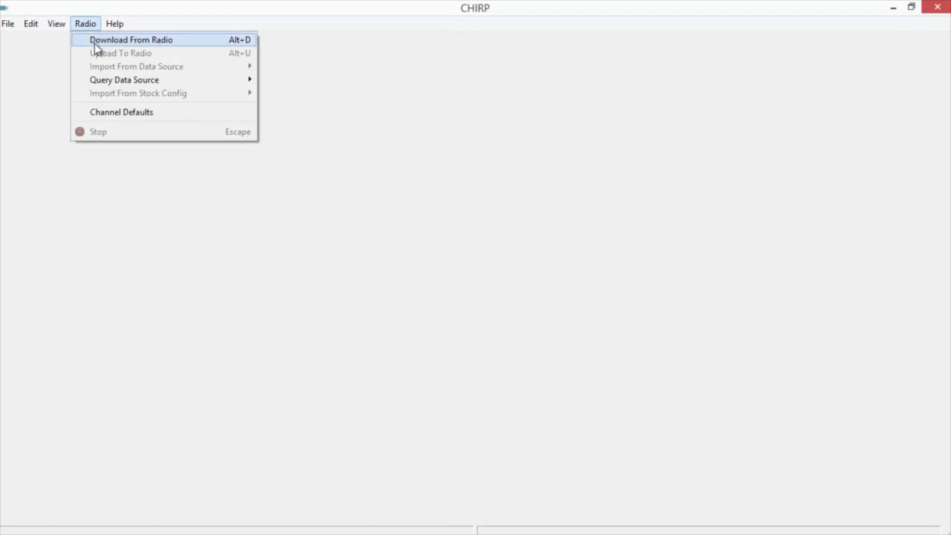
pyautogui.click(98, 40)
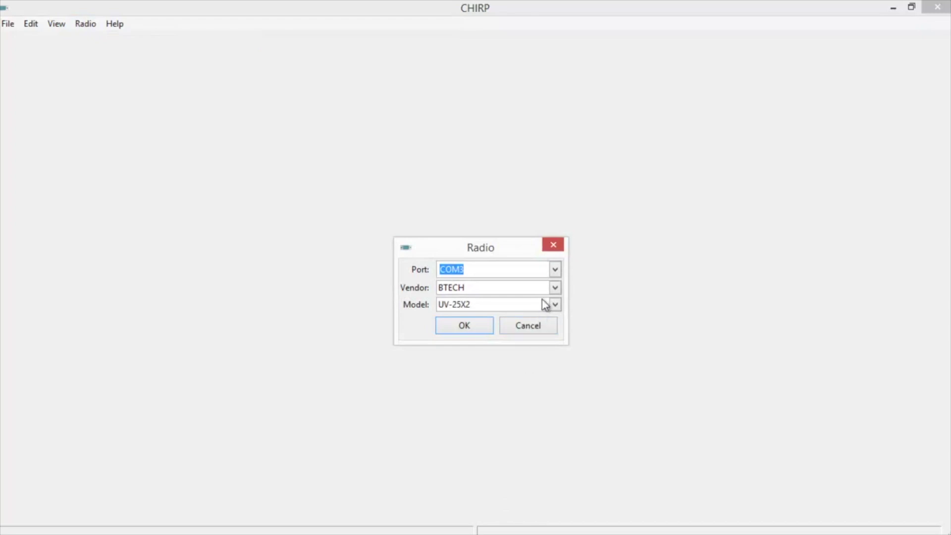
pyautogui.click(556, 269)
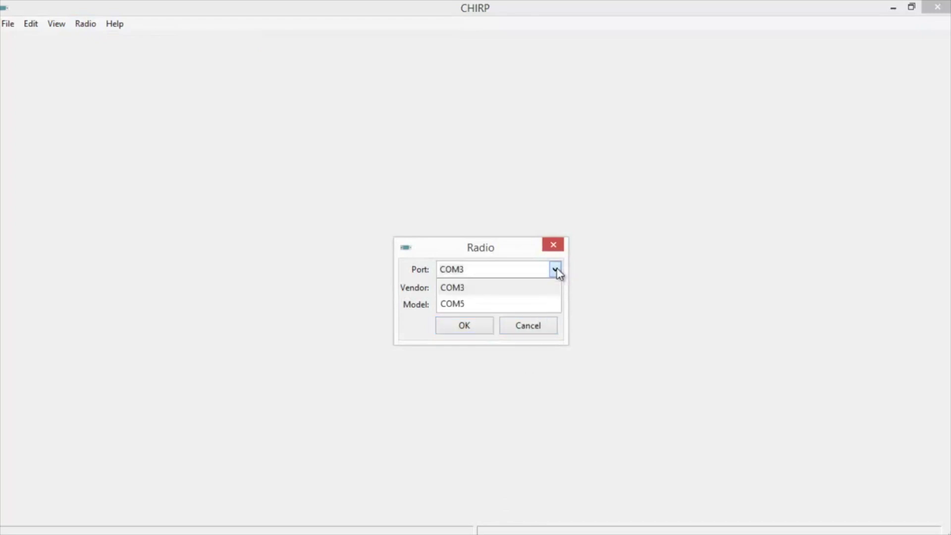
pyautogui.click(510, 304)
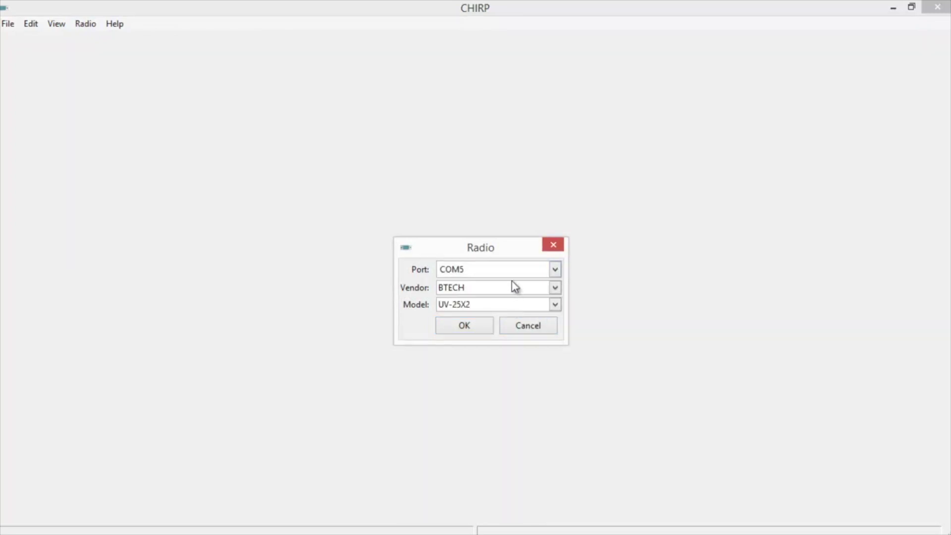
pyautogui.click(556, 288)
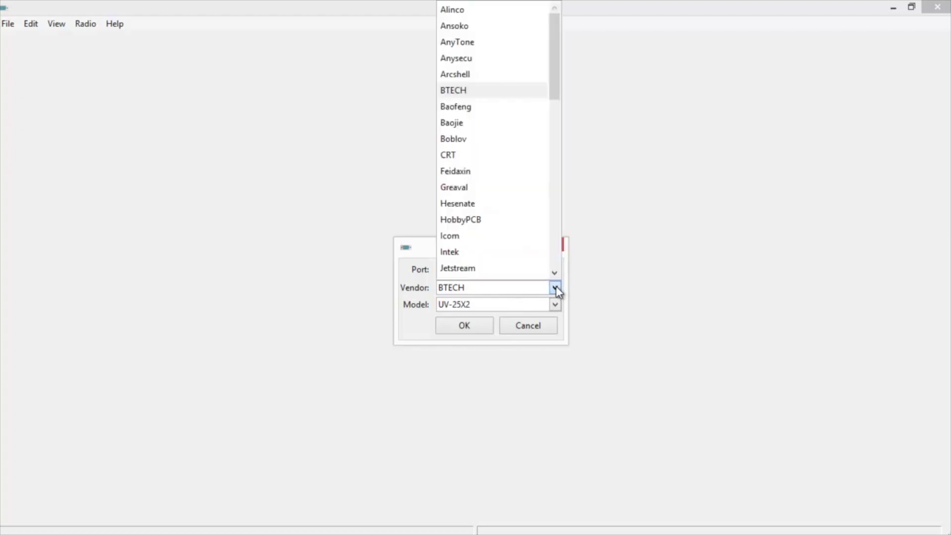
pyautogui.click(496, 114)
pyautogui.click(507, 305)
pyautogui.click(500, 239)
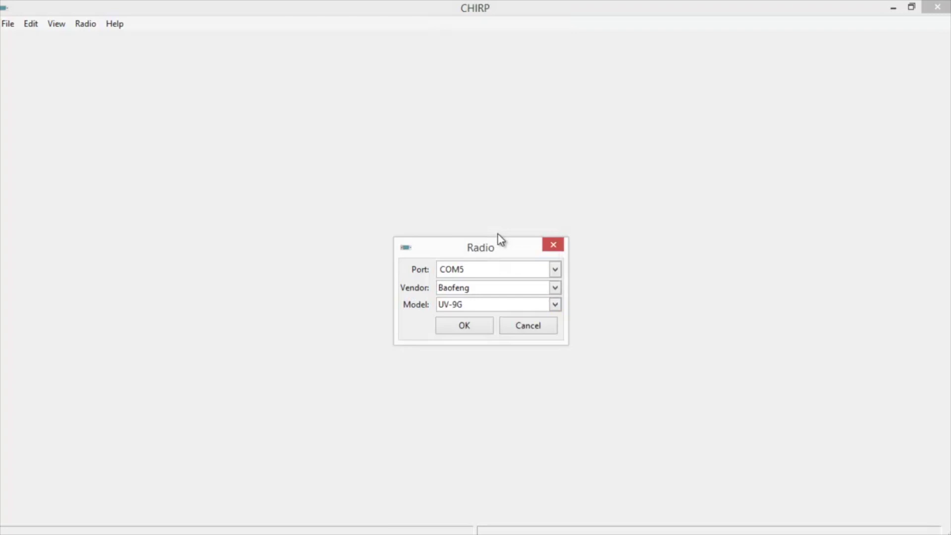
pyautogui.click(466, 328)
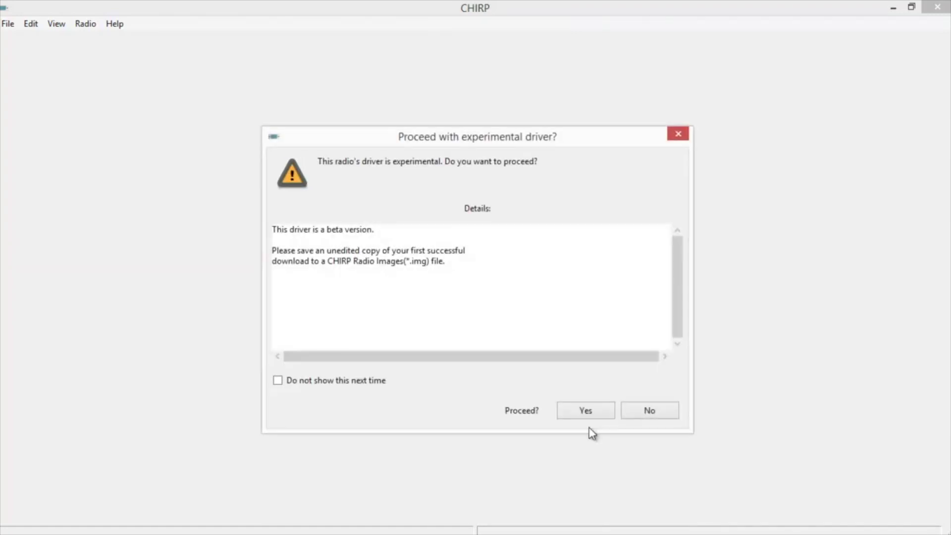
pyautogui.click(580, 412)
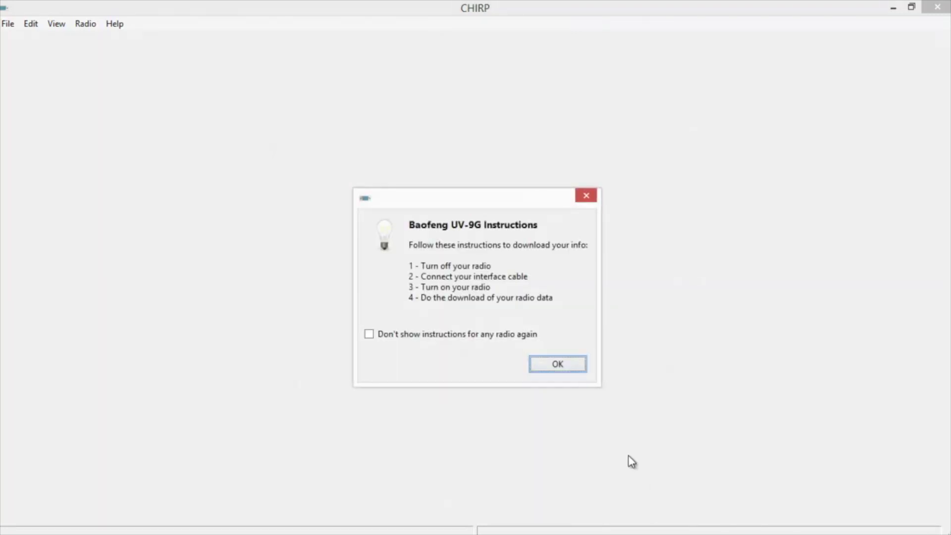
pyautogui.click(564, 363)
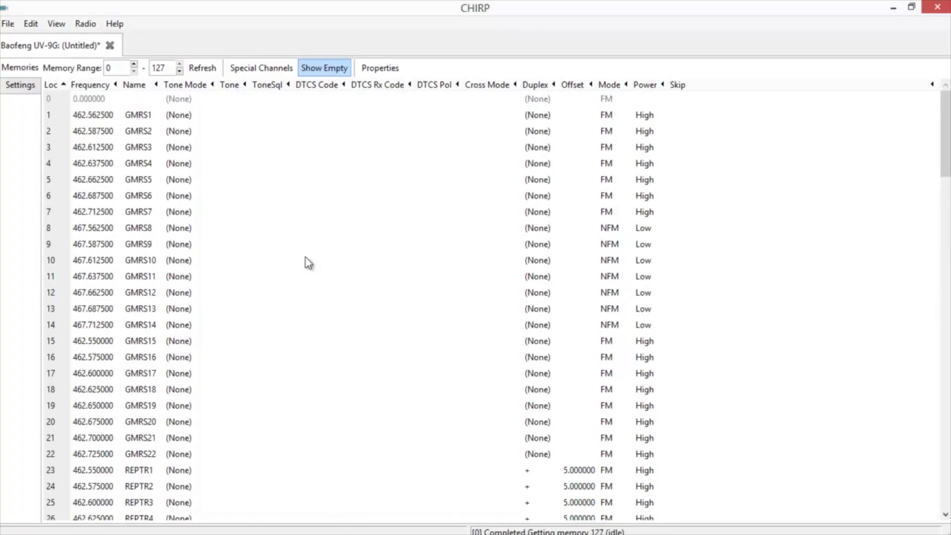
pyautogui.scroll(-1, 308, 262)
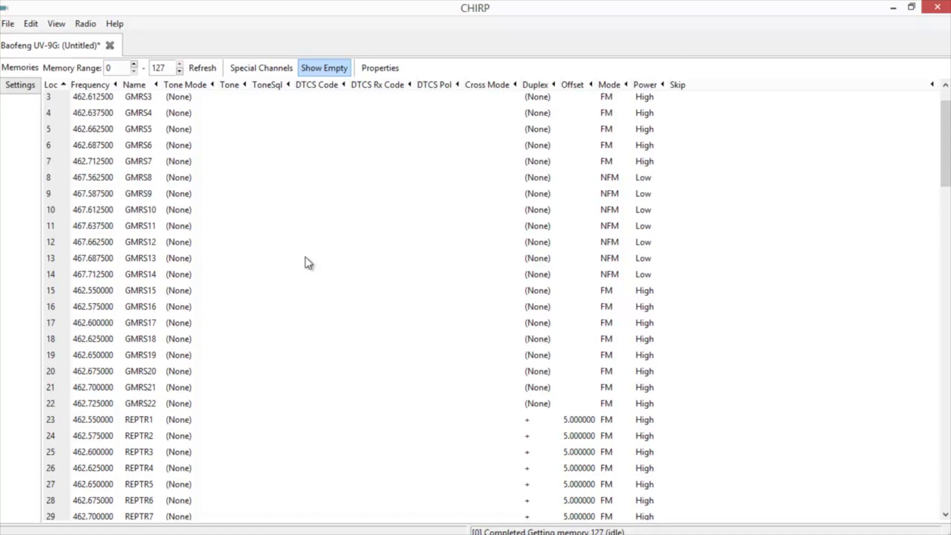
pyautogui.scroll(-3, 309, 263)
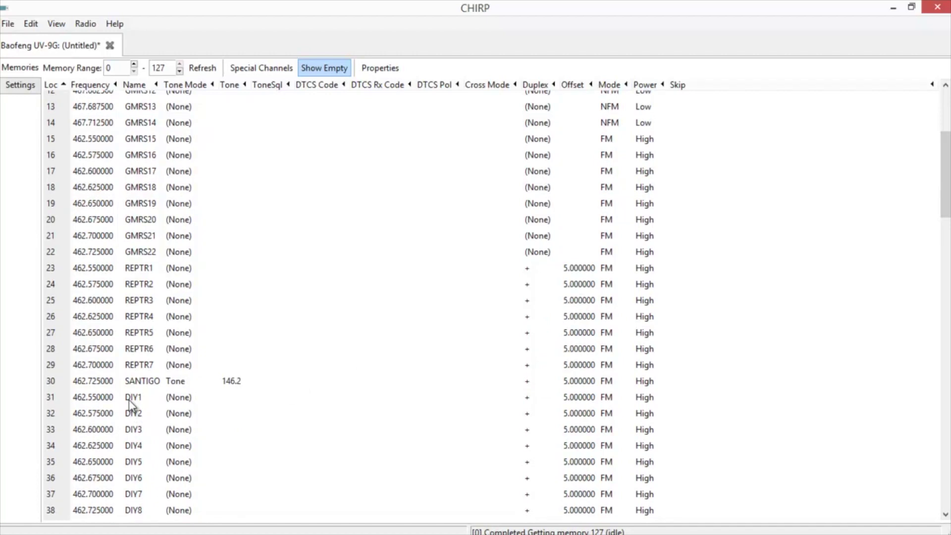
pyautogui.scroll(-8, 129, 400)
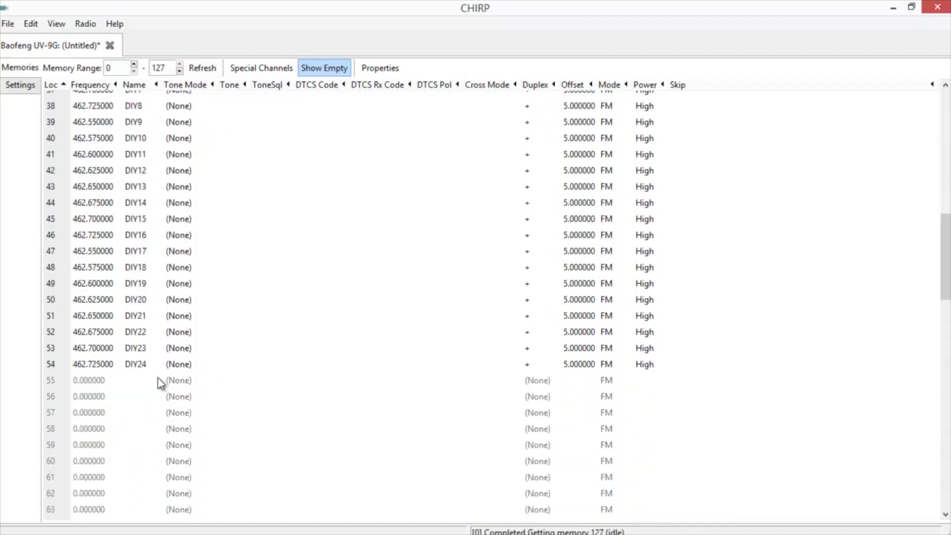
pyautogui.scroll(5, 155, 382)
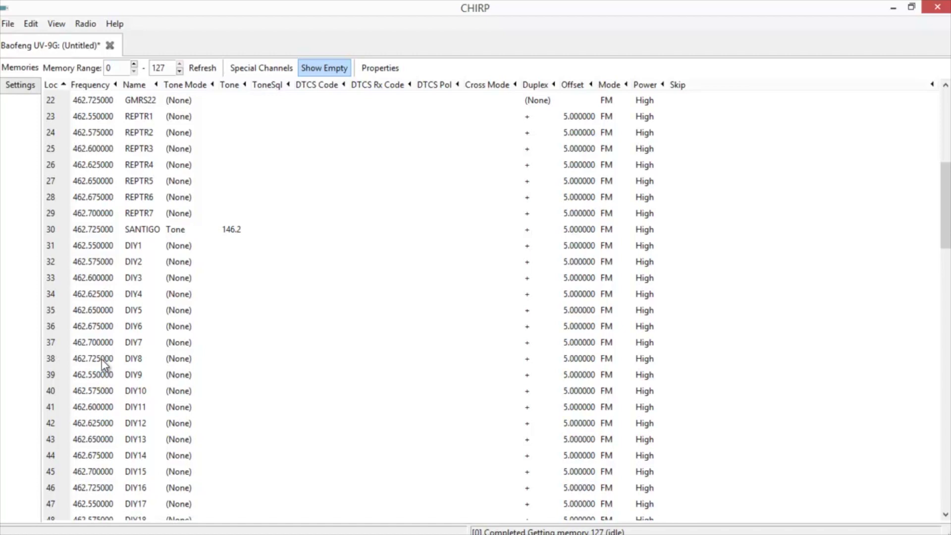
# Rename channel 38 from DIY8 to 'Las Veg' and give it a 103.5 tone
pyautogui.click(138, 361)
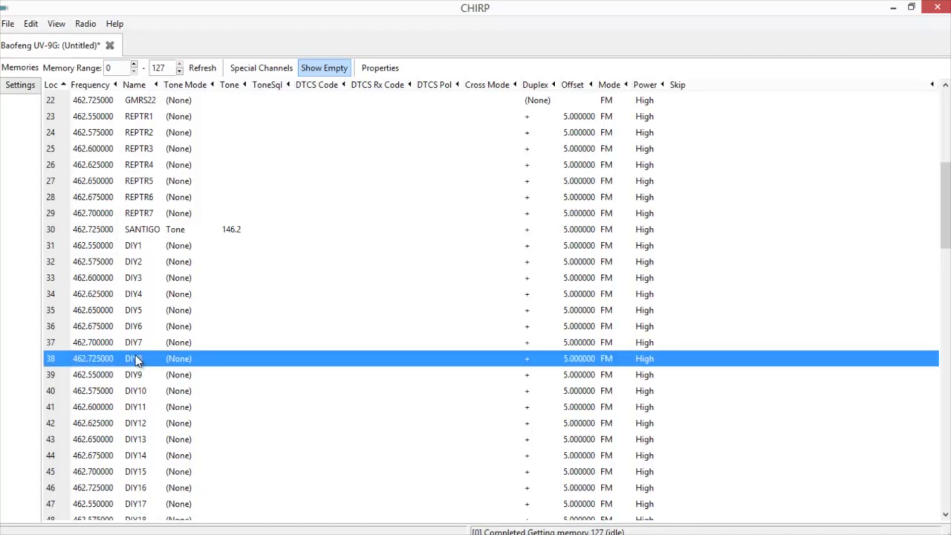
pyautogui.click(138, 360)
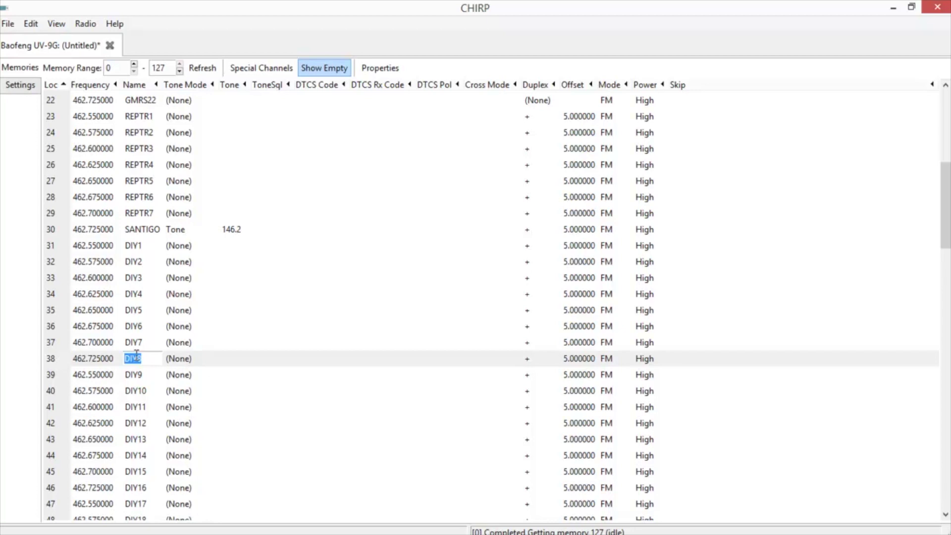
pyautogui.write('Las V')
pyautogui.write('eg')
pyautogui.click(237, 364)
pyautogui.click(244, 359)
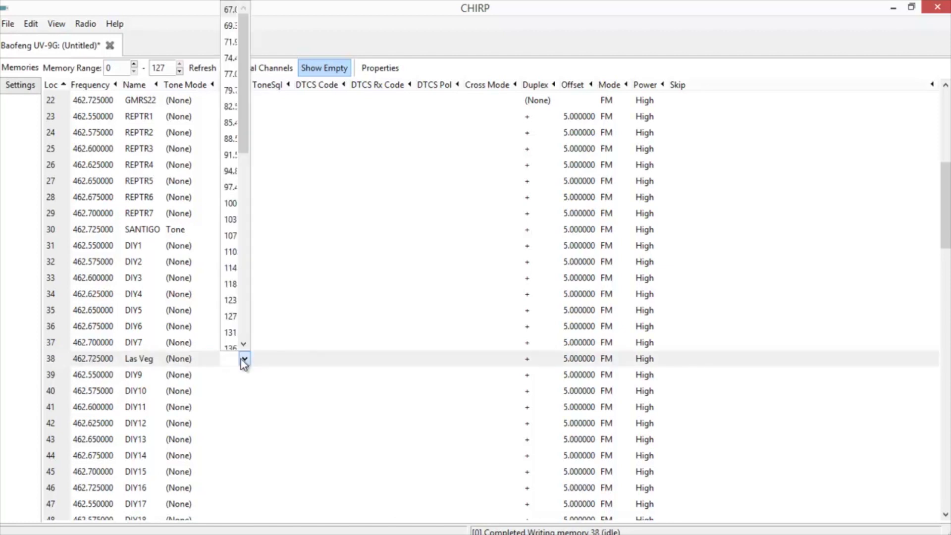
pyautogui.click(233, 219)
pyautogui.click(287, 361)
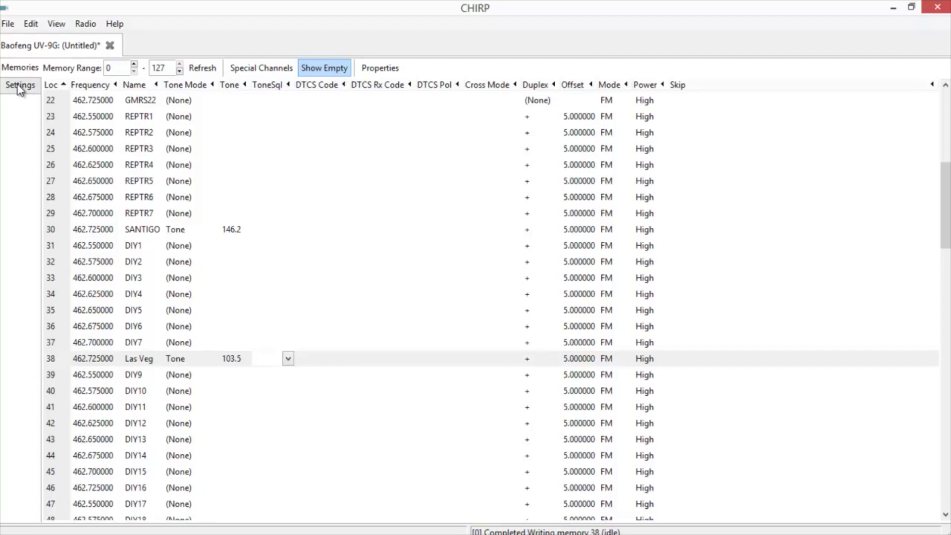
# Check channel 14's tone choices, then bring up the radio's Basic Settings
pyautogui.scroll(5, 140, 181)
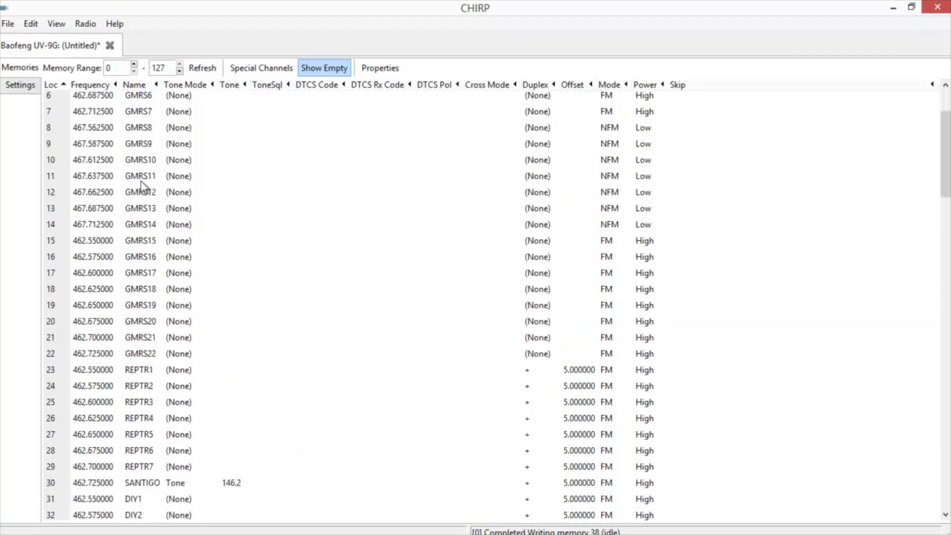
pyautogui.scroll(2, 140, 181)
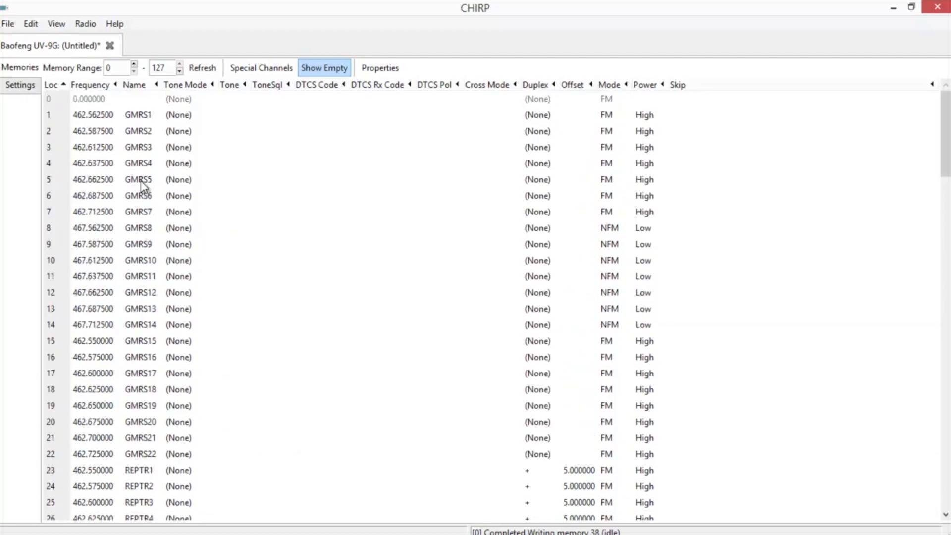
pyautogui.scroll(-4, 230, 122)
pyautogui.click(230, 121)
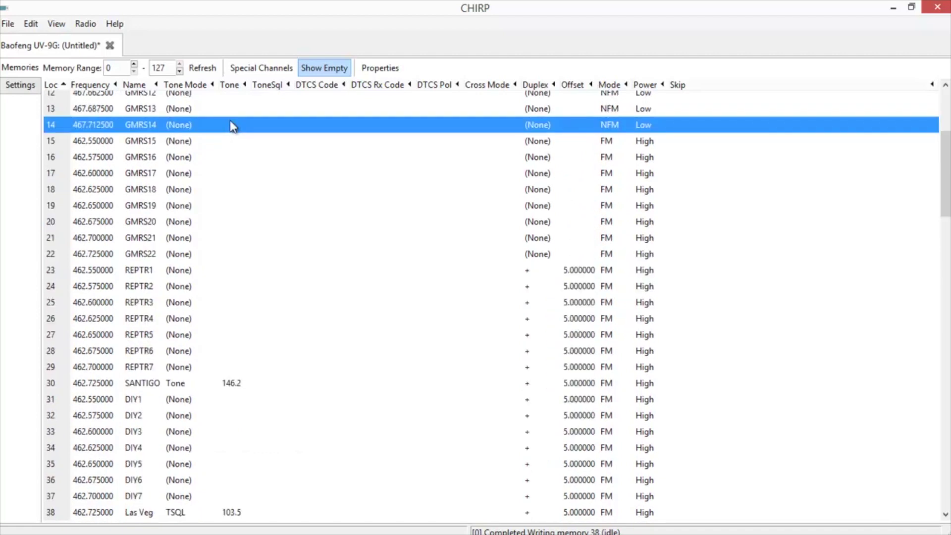
pyautogui.click(231, 125)
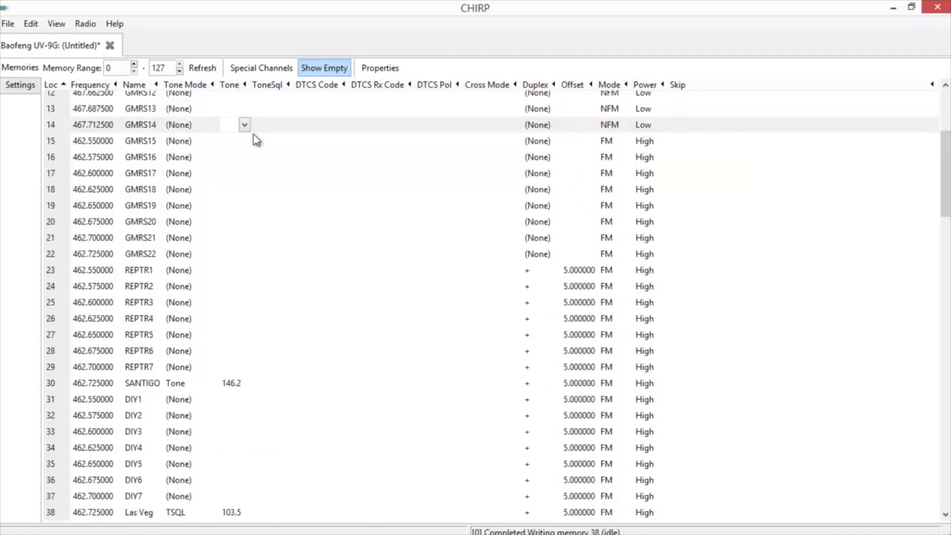
pyautogui.click(244, 124)
pyautogui.click(27, 87)
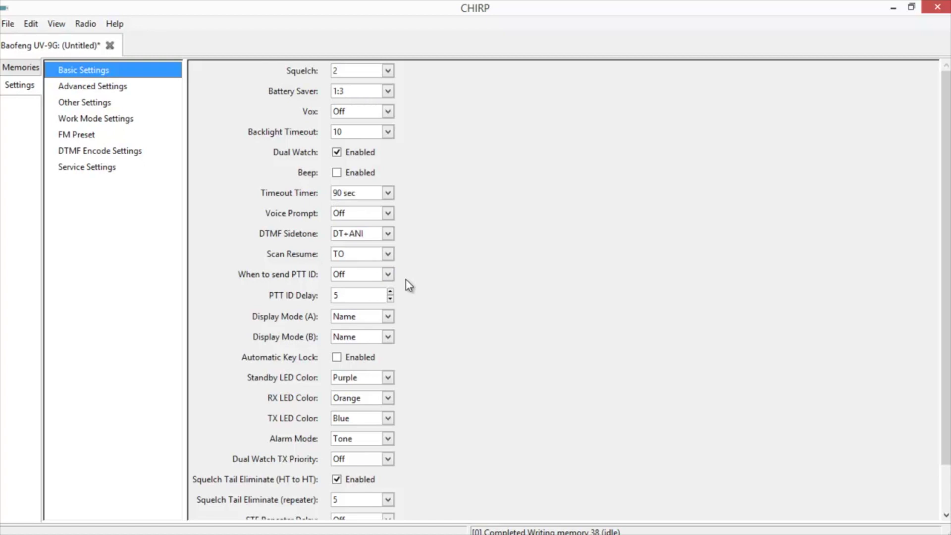
pyautogui.scroll(-1, 430, 281)
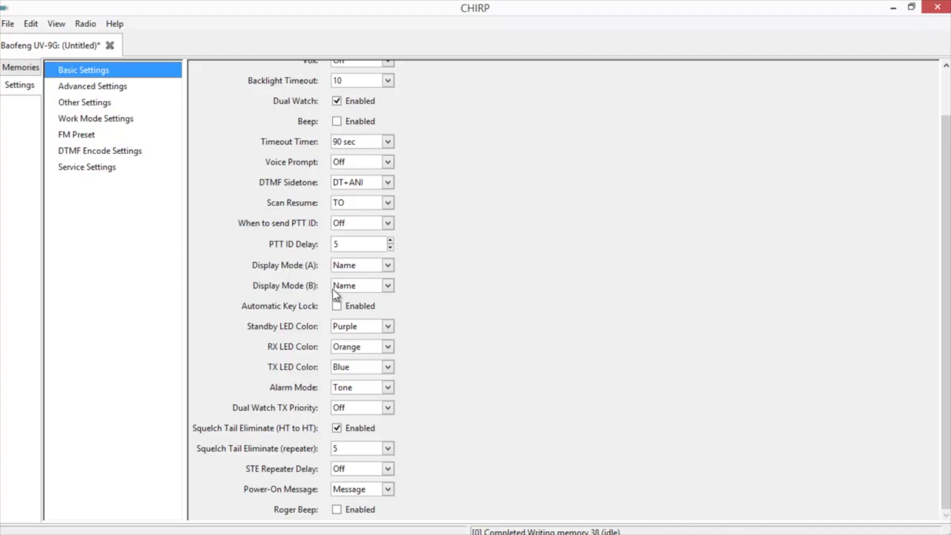
pyautogui.click(389, 265)
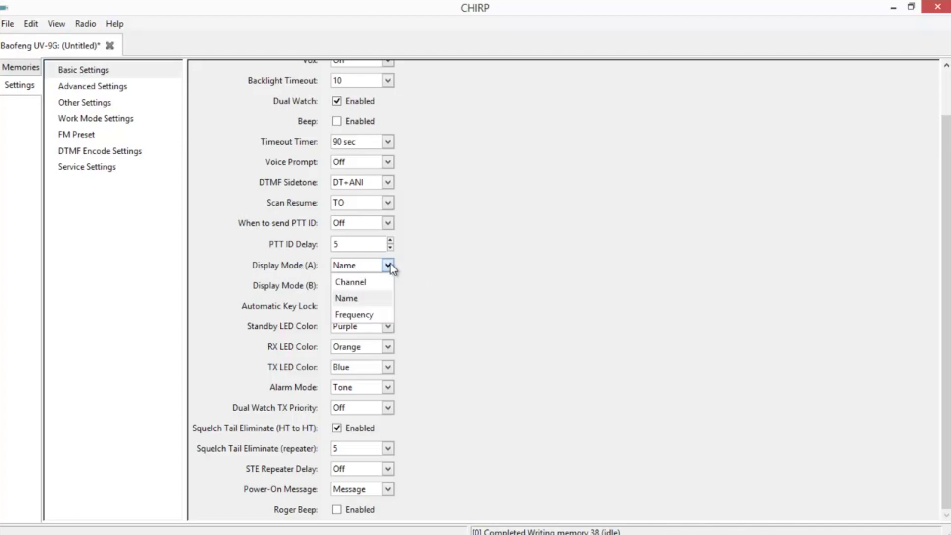
pyautogui.click(389, 265)
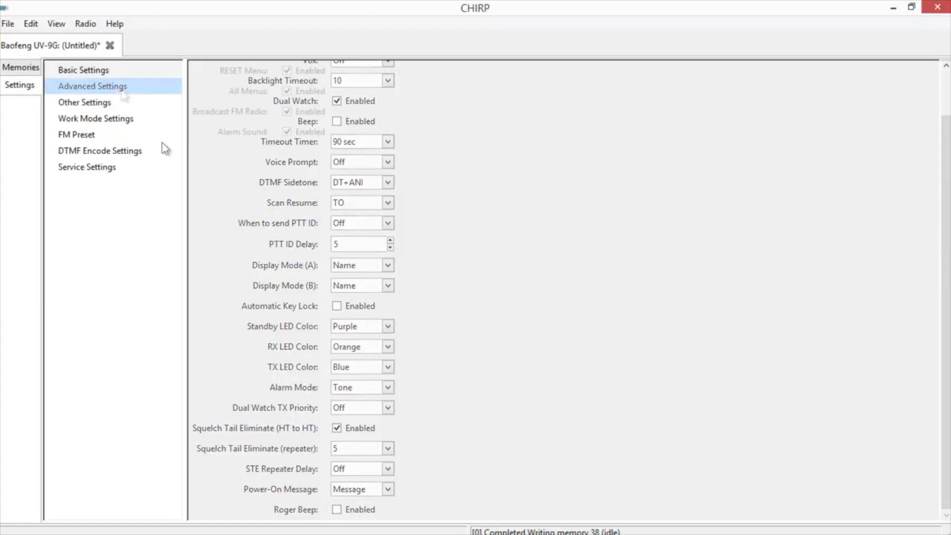
# Replace the BAOFENG Power-On Message 1 with the operator's callsign
pyautogui.click(106, 102)
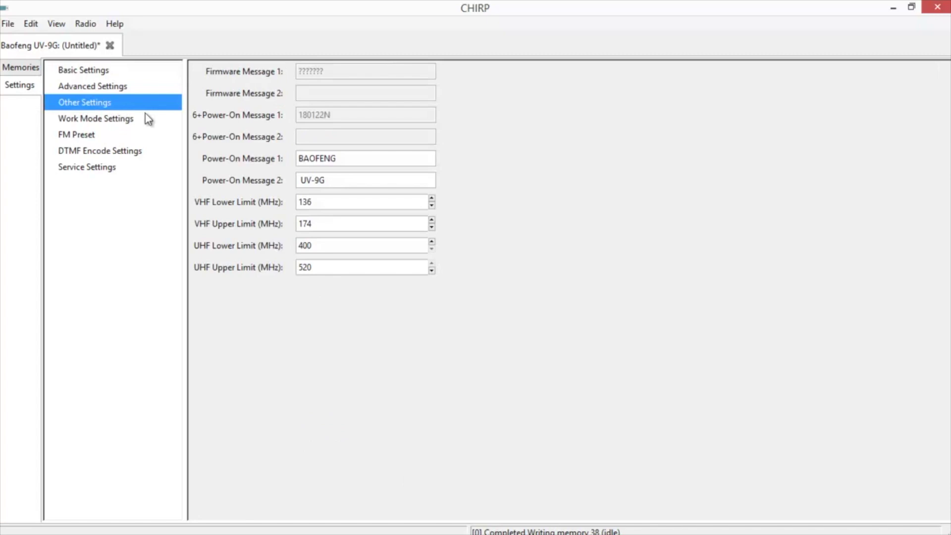
pyautogui.doubleClick(360, 159)
pyautogui.write('WRNM382')
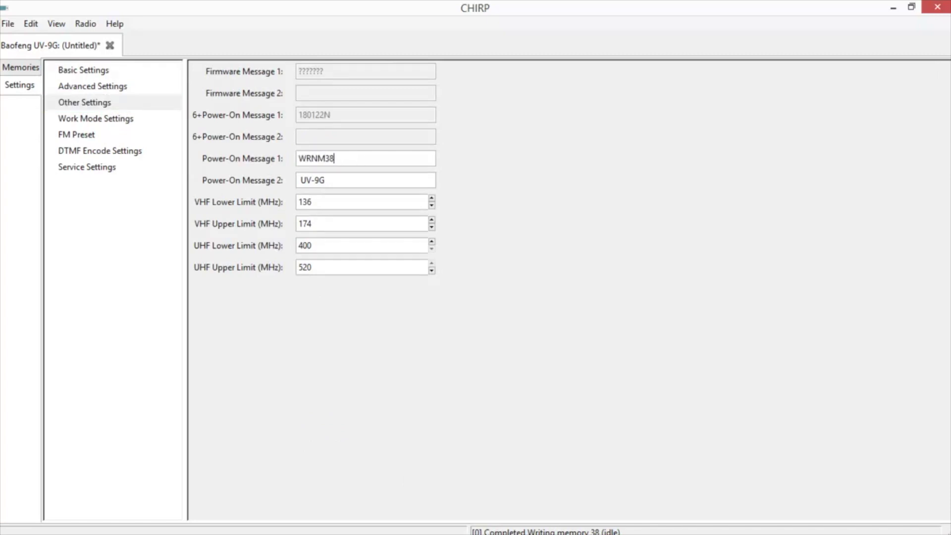
# Change the FM Preset frequency from 76.0 to 95.5 MHz
pyautogui.click(97, 119)
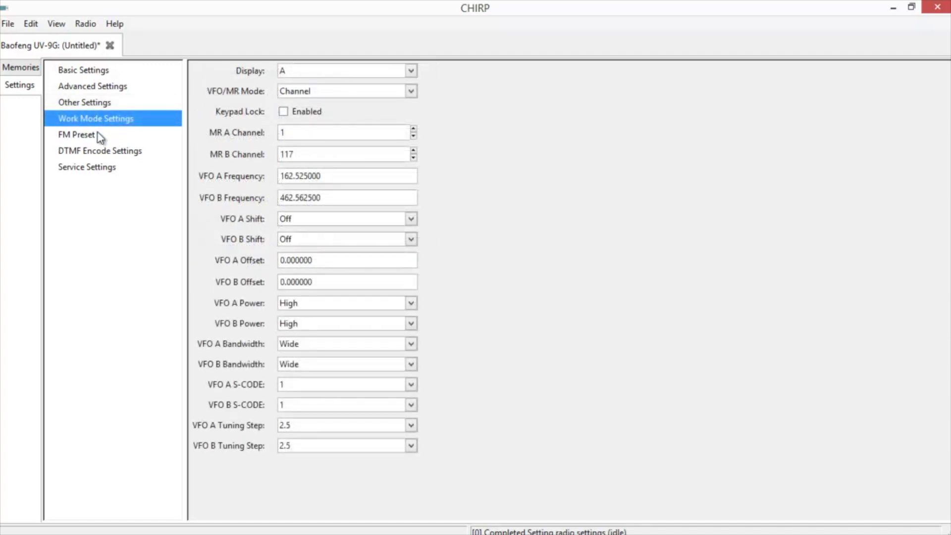
pyautogui.click(98, 135)
pyautogui.click(302, 75)
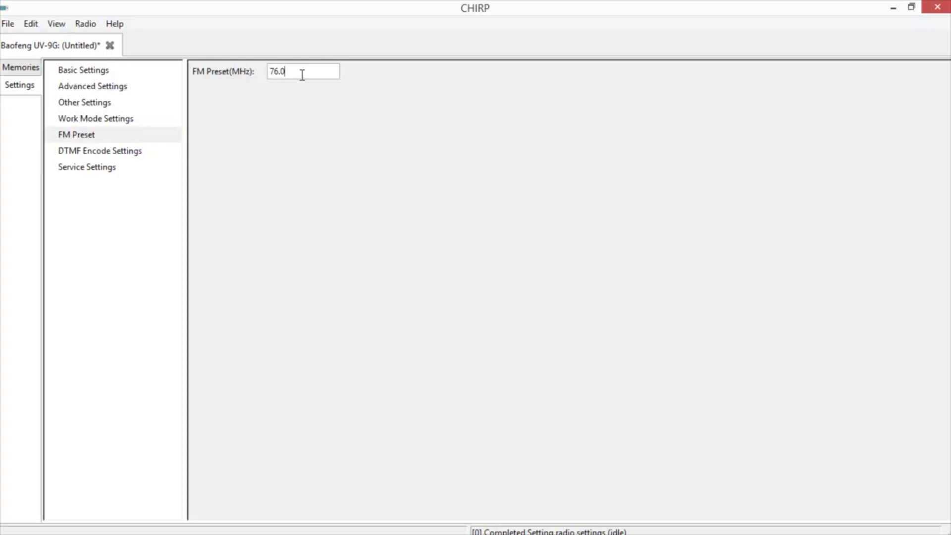
pyautogui.doubleClick(302, 74)
pyautogui.write('95.5')
# Upload the edited memories and settings to the UV-9G, confirming port, instructions and experimental driver
pyautogui.click(84, 70)
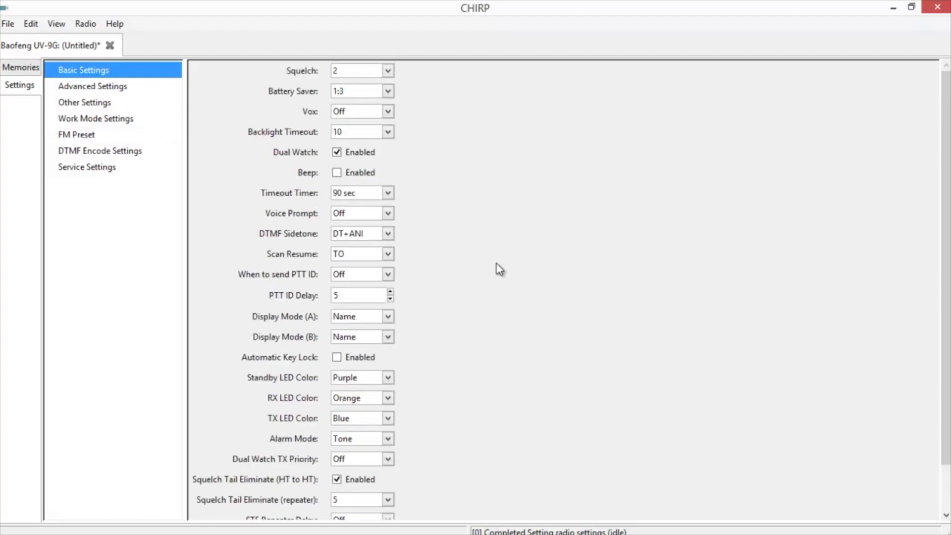
pyautogui.scroll(-3, 498, 267)
pyautogui.scroll(3, 498, 268)
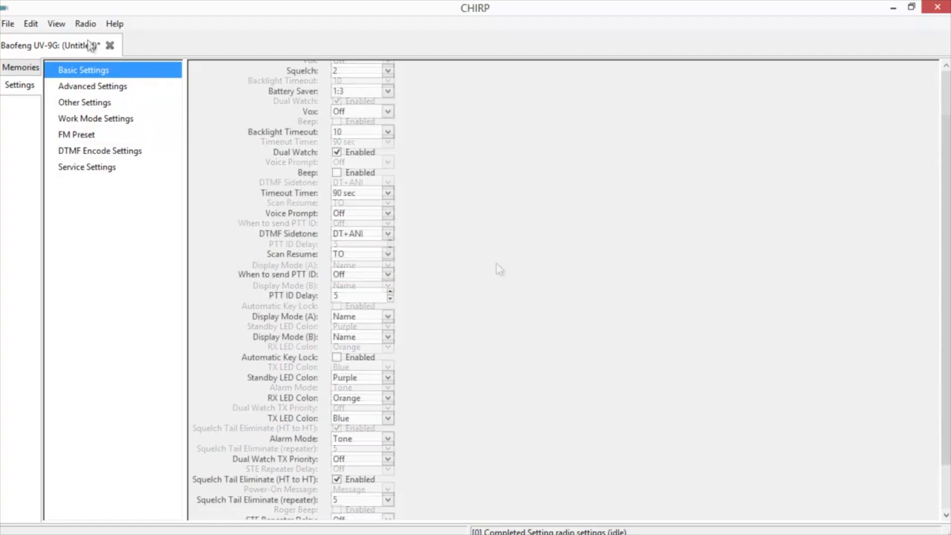
pyautogui.click(87, 23)
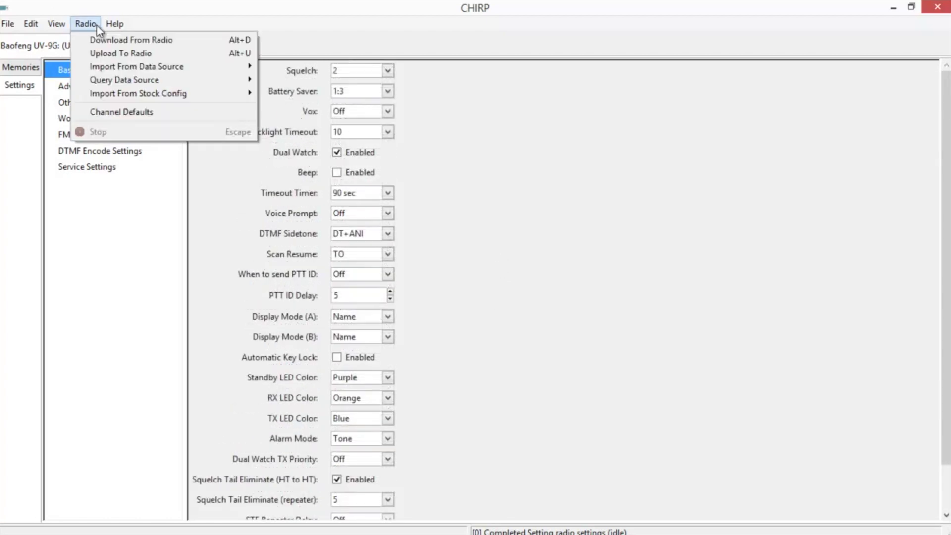
pyautogui.click(102, 53)
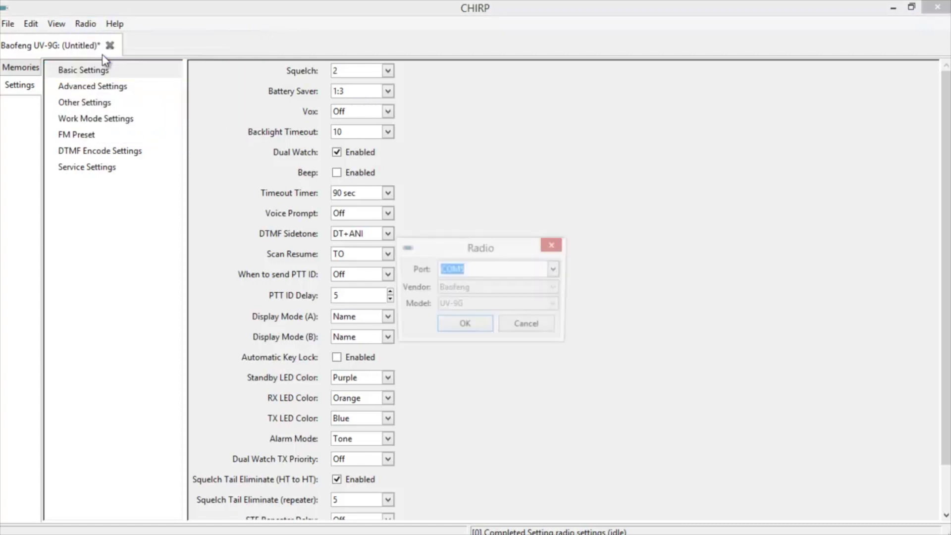
pyautogui.click(464, 326)
pyautogui.click(545, 365)
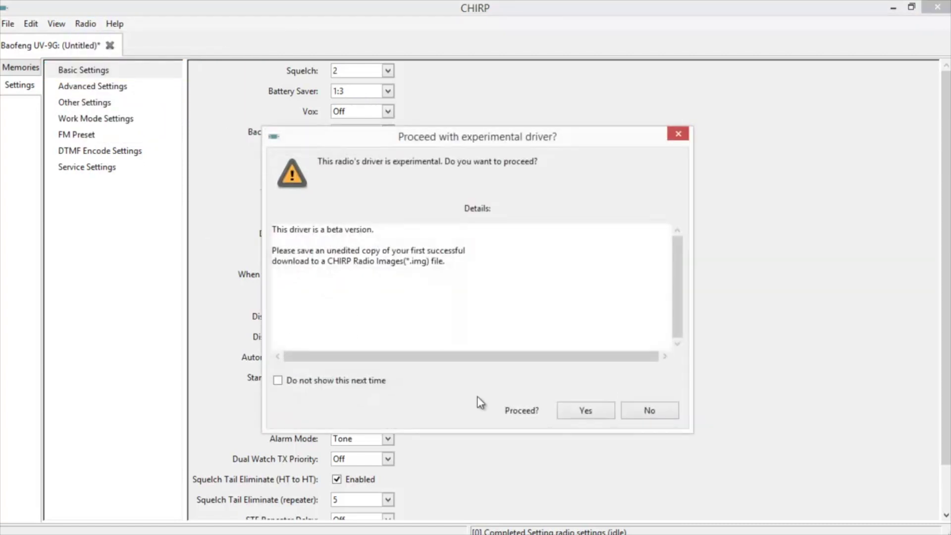
pyautogui.click(567, 414)
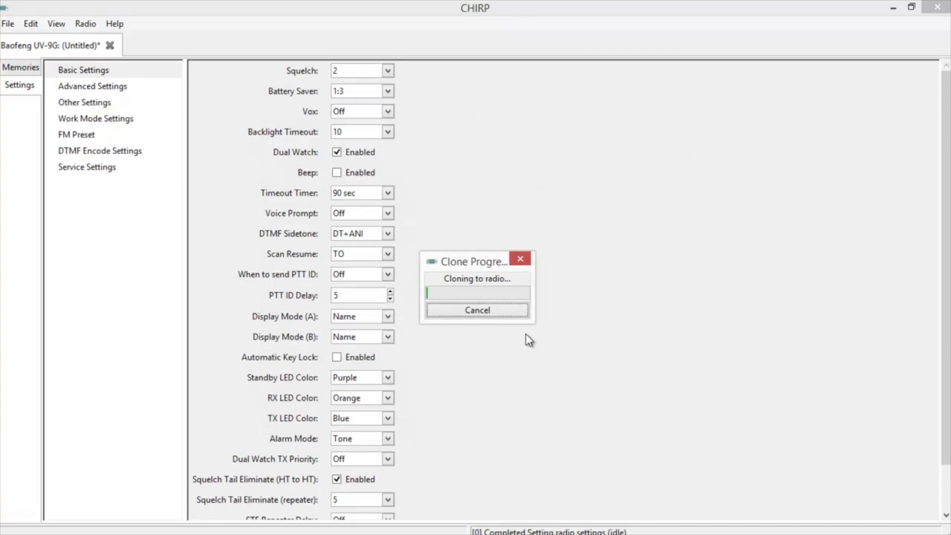